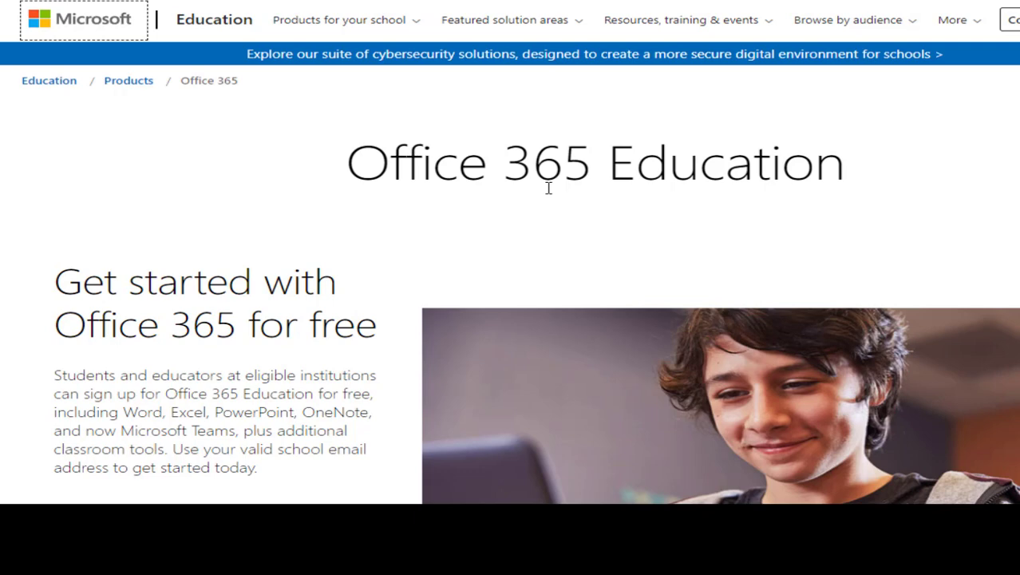
pyautogui.scroll(-2, 548, 189)
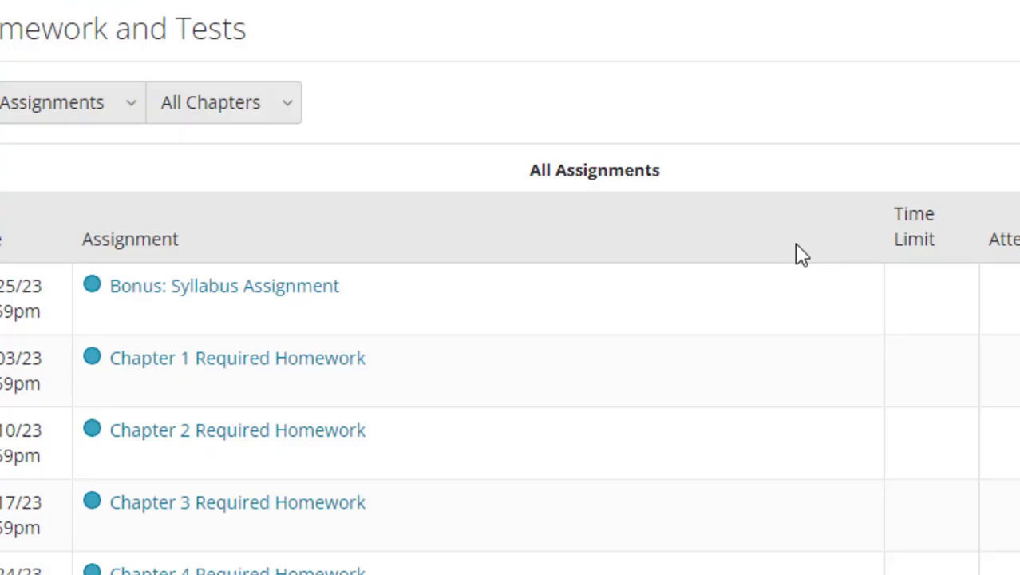
# - Start the Excel Project assignment from the homework list and download all of its starting materials
pyautogui.scroll(-8, 800, 253)
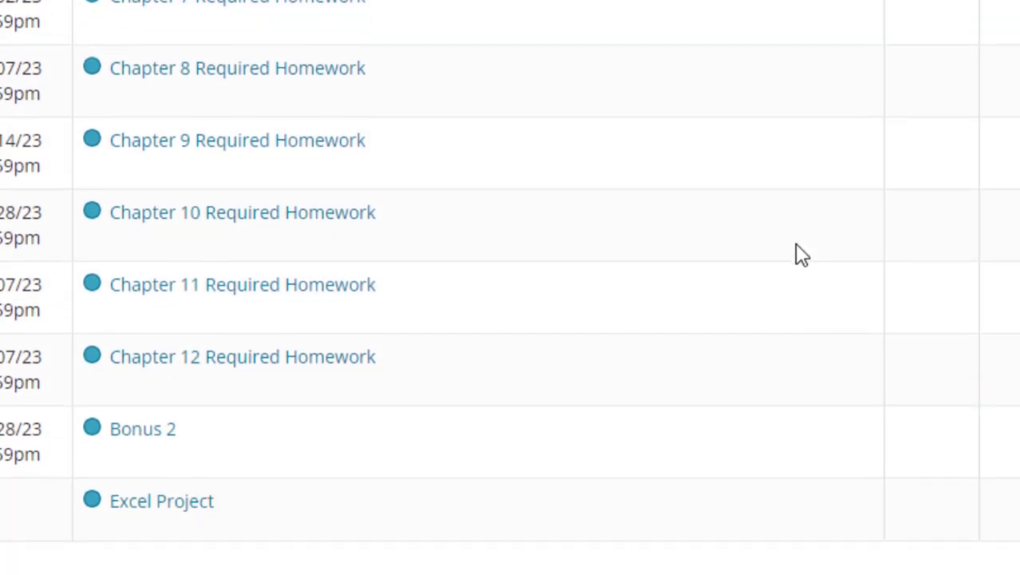
pyautogui.scroll(-3, 801, 254)
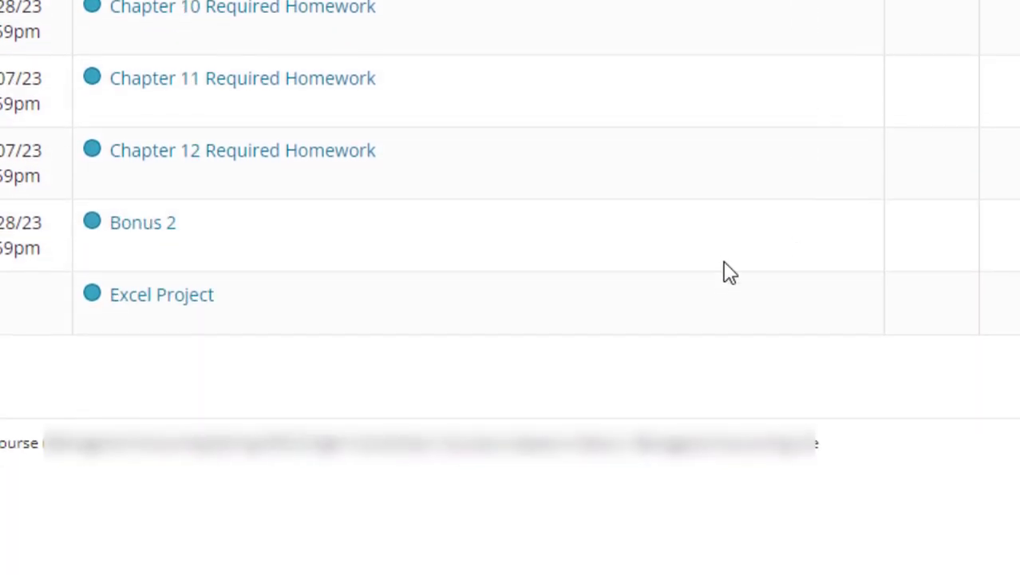
pyautogui.click(174, 308)
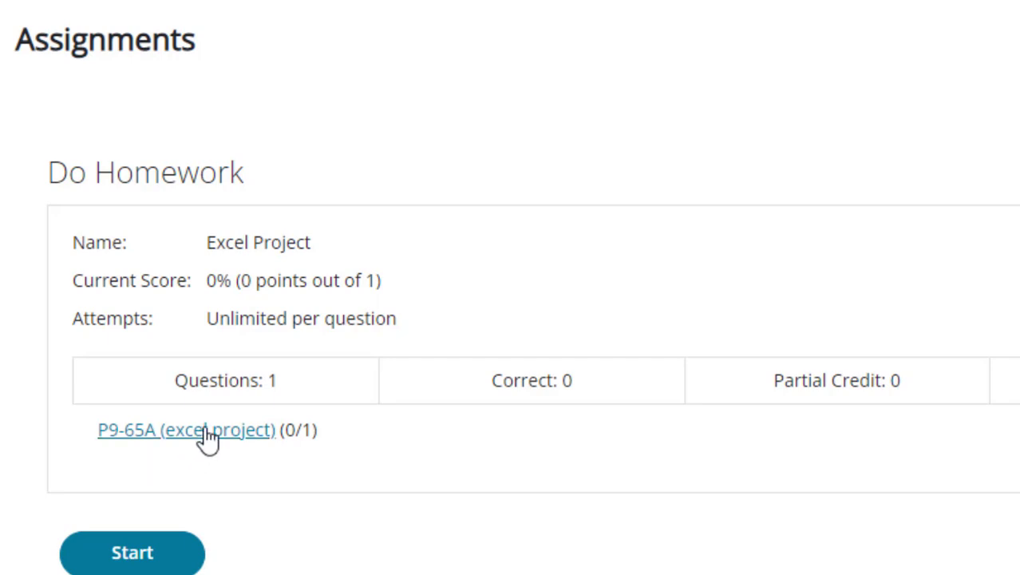
pyautogui.click(160, 564)
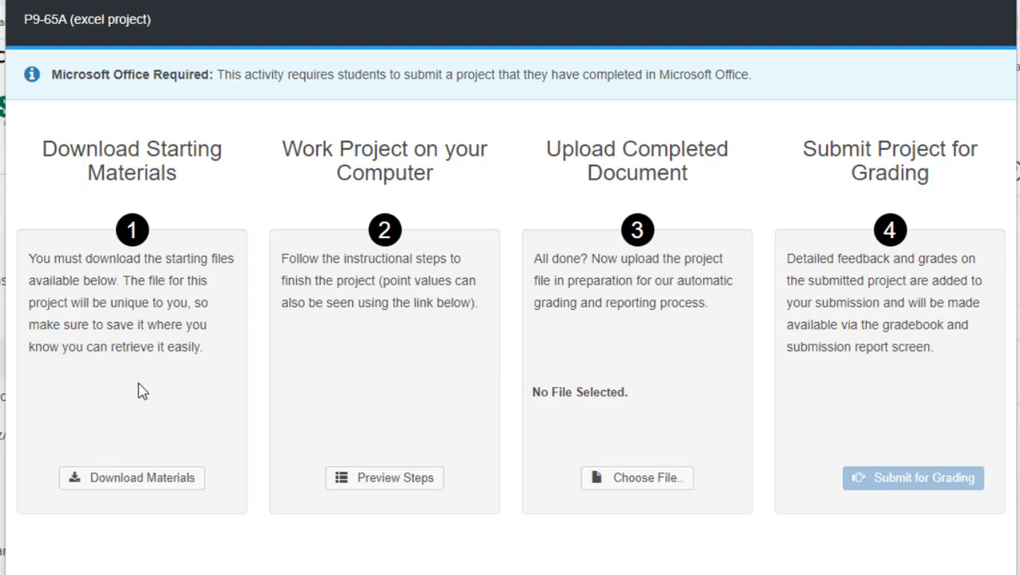
pyautogui.click(144, 483)
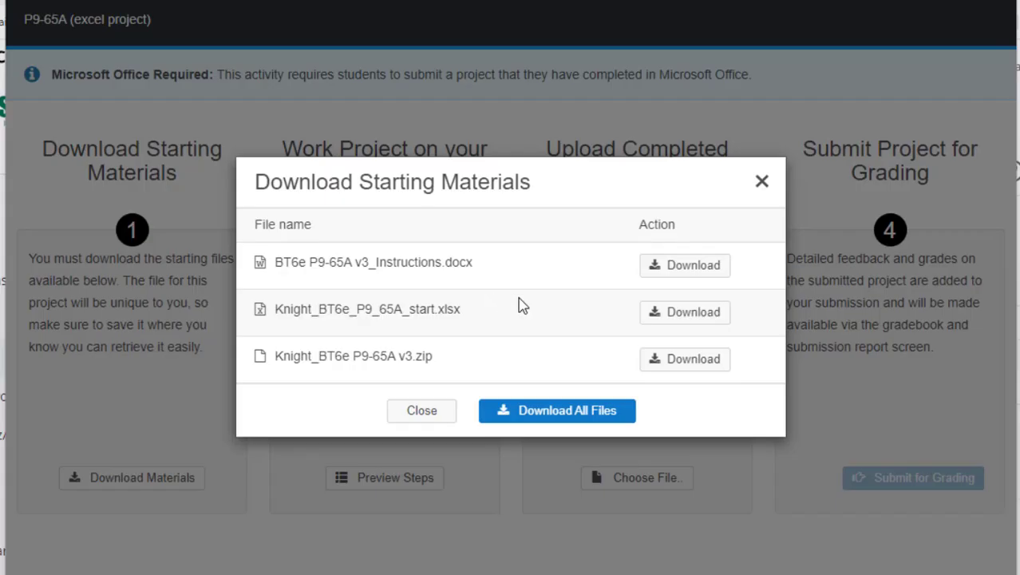
pyautogui.click(563, 412)
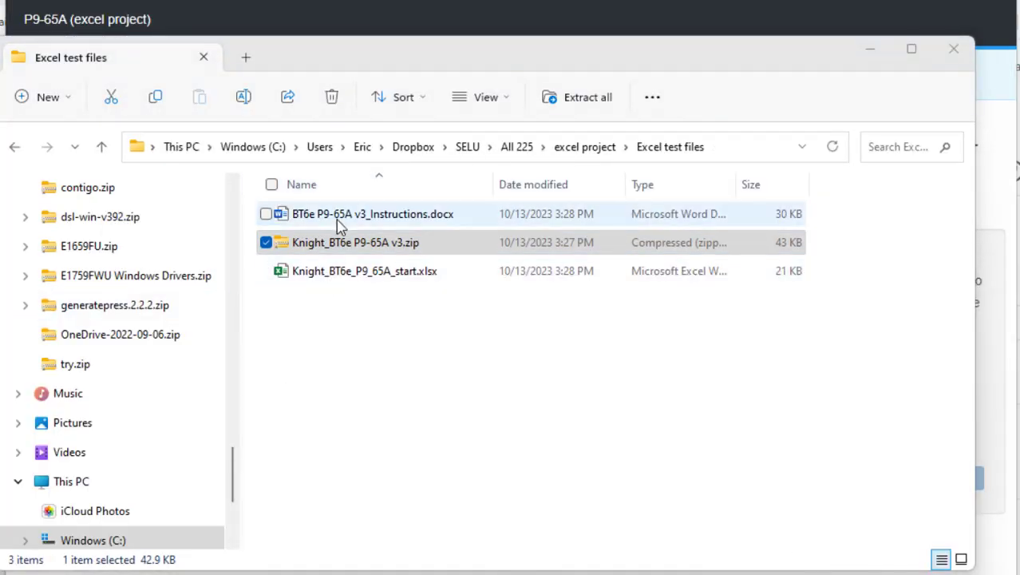
# - Open the BT6e P9-65A v3_Instructions.docx file and read through the five steps to perform and their point values
pyautogui.click(341, 218)
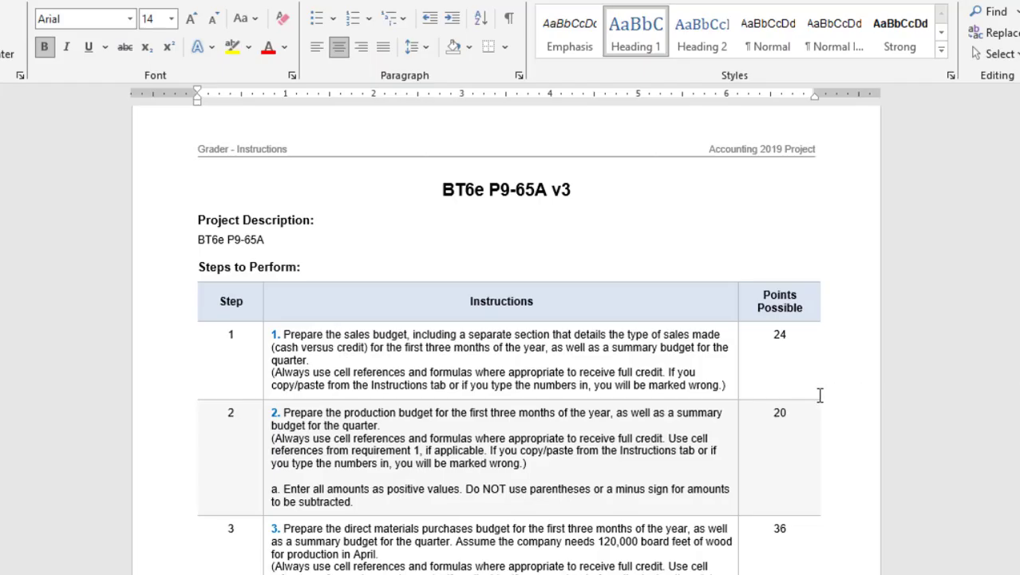
pyautogui.scroll(-3, 517, 396)
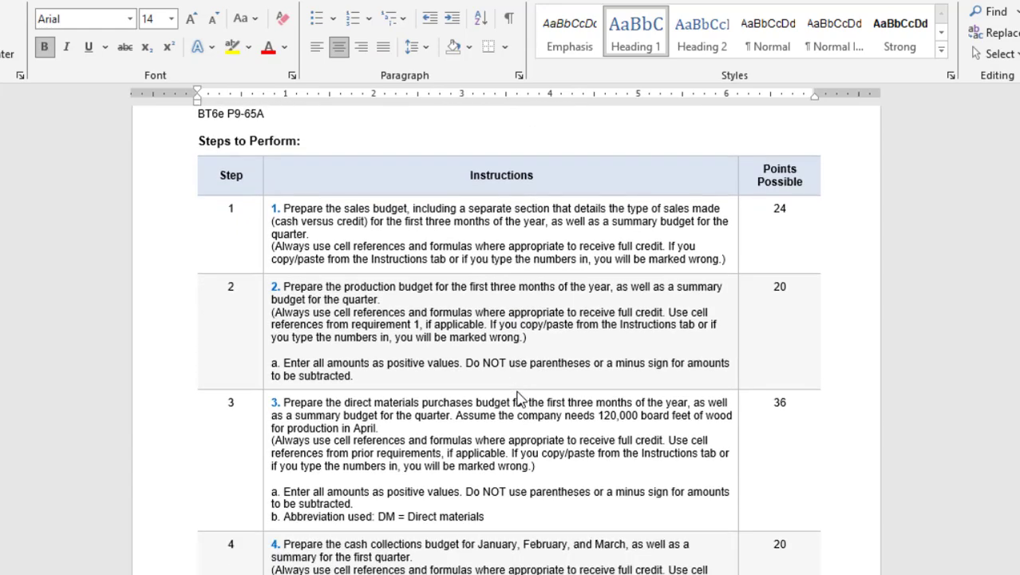
pyautogui.scroll(3, 517, 397)
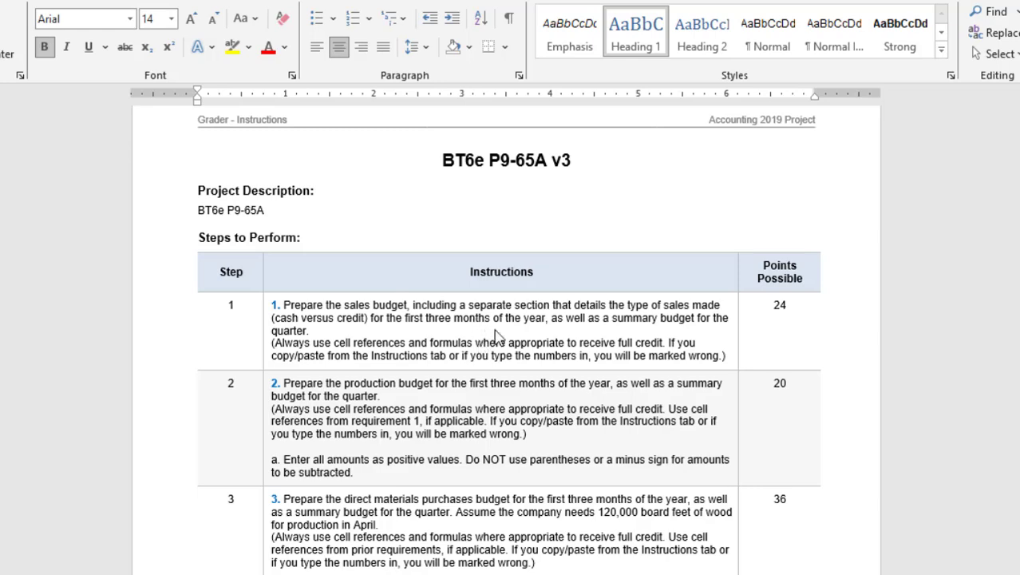
pyautogui.scroll(-6, 497, 336)
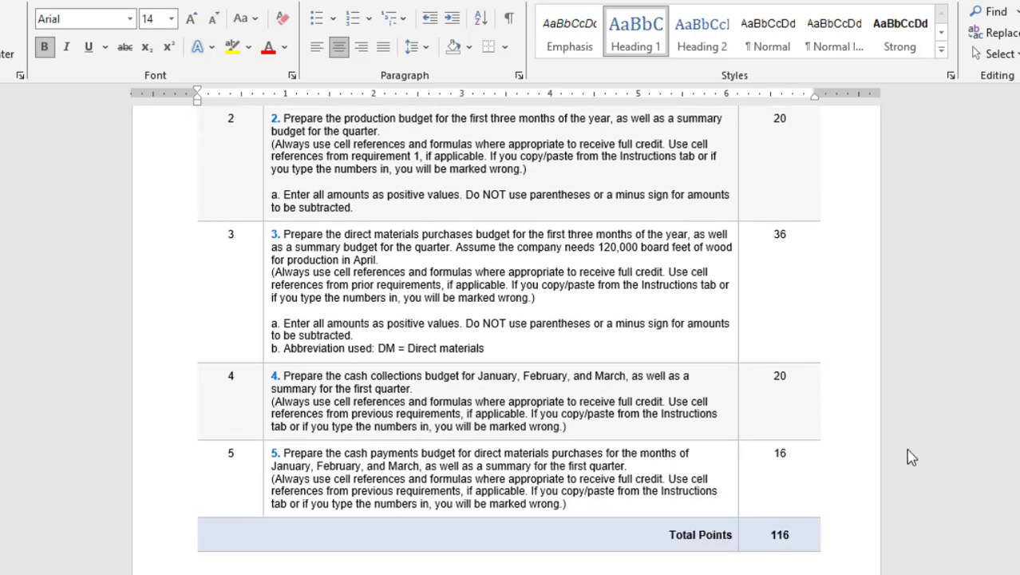
pyautogui.scroll(4, 658, 483)
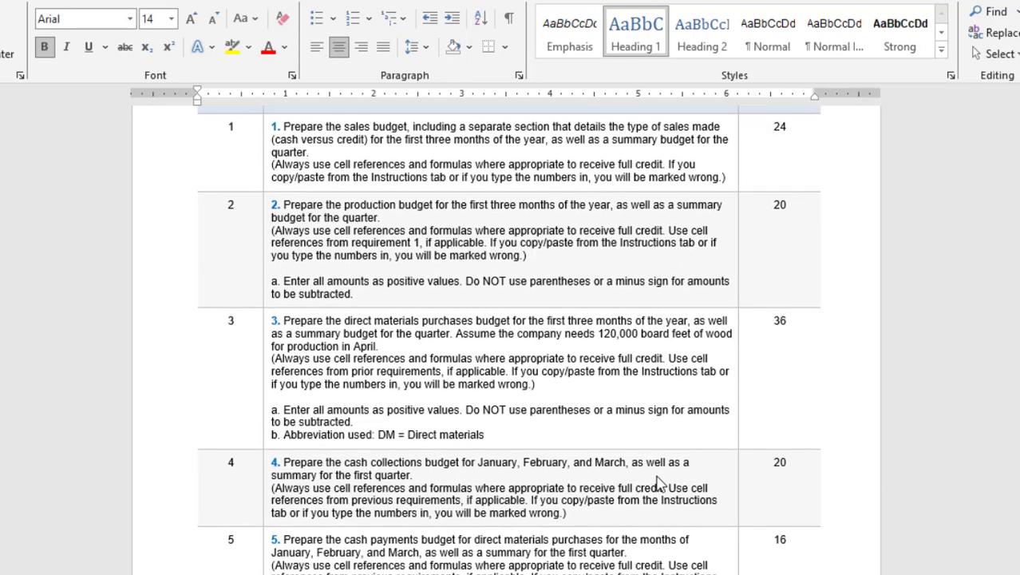
pyautogui.scroll(2, 657, 483)
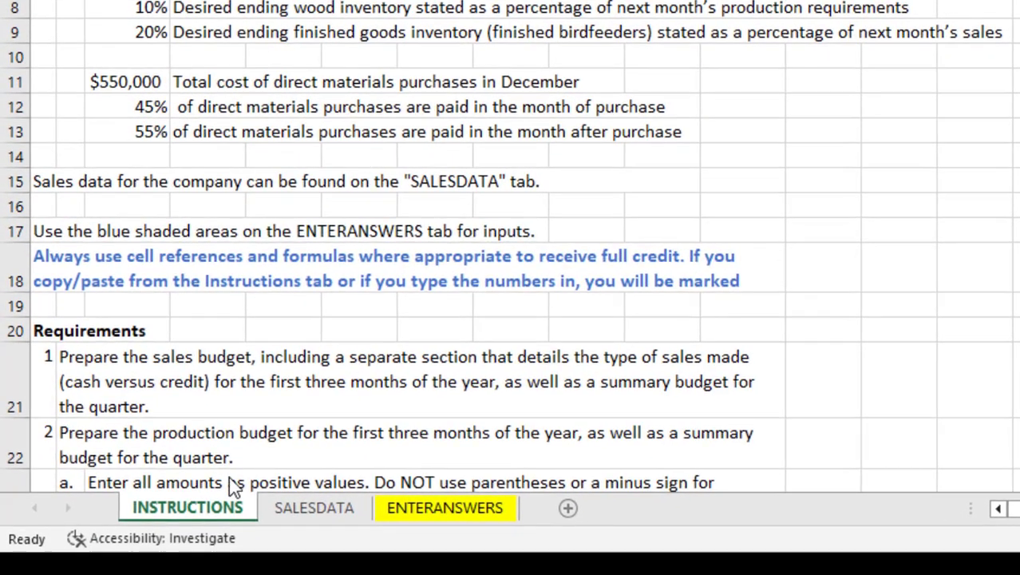
# - In the Excel start workbook, look over the SALESDATA and ENTERANSWERS sheets and return to the INSTRUCTIONS sheet
pyautogui.click(307, 506)
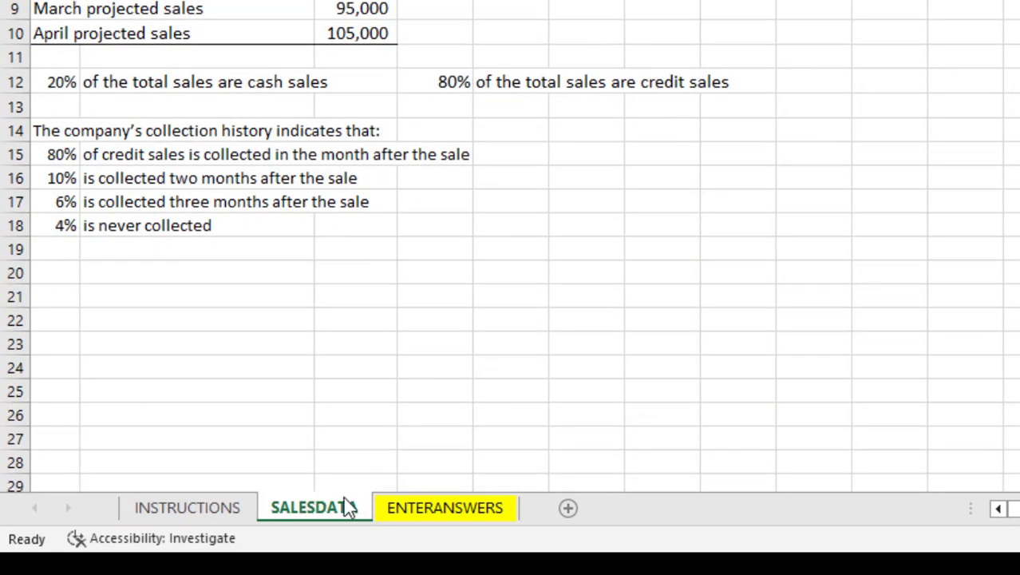
pyautogui.click(412, 509)
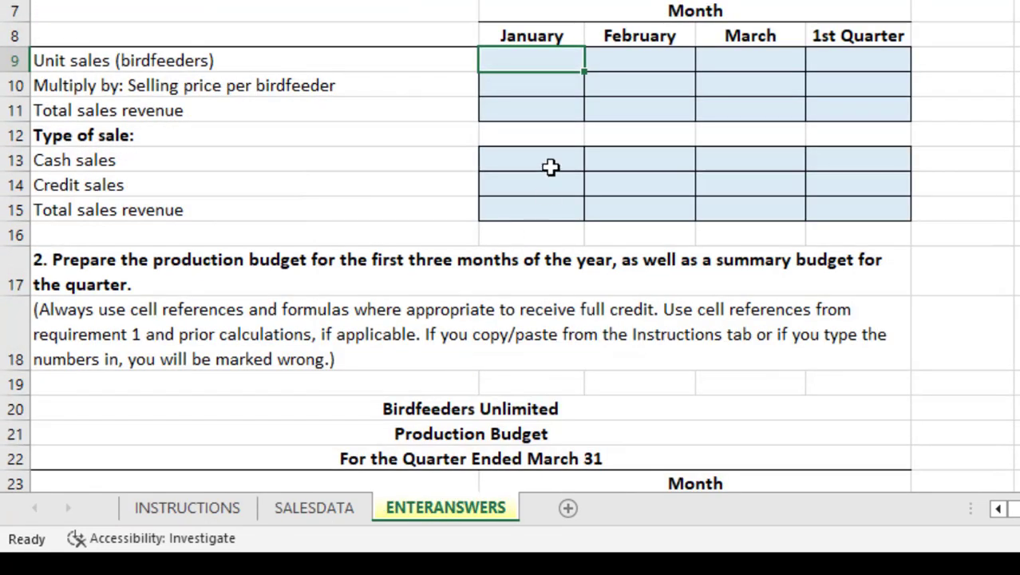
pyautogui.hotkey('ctrl', 'pageup')
pyautogui.hotkey('ctrl', 'pageup')
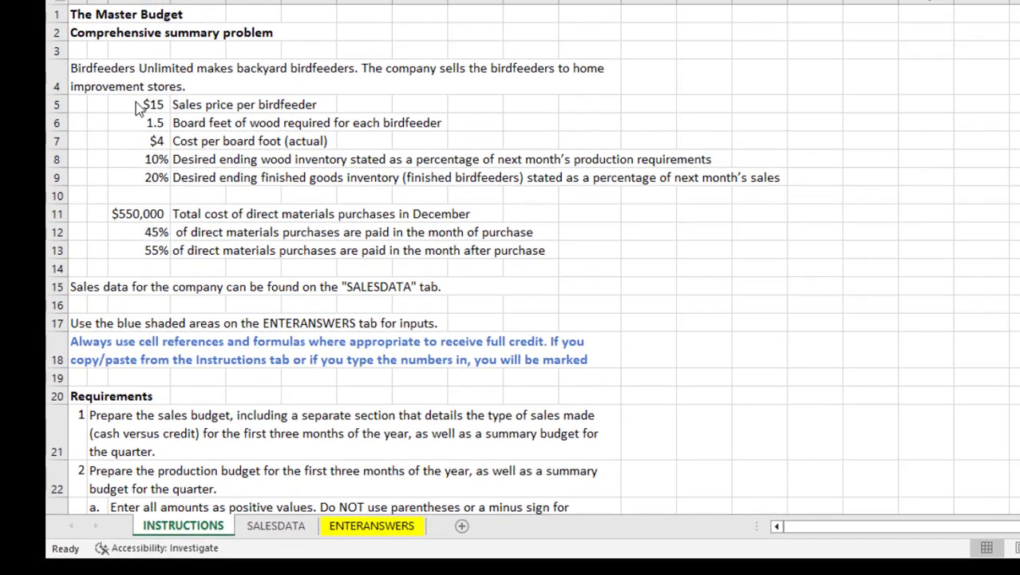
# - Examine the price, wood, inventory and purchase-payment assumptions, the budget requirements and the submission steps on the INSTRUCTIONS sheet
pyautogui.click(129, 11)
pyautogui.click(135, 103)
pyautogui.click(141, 122)
pyautogui.click(152, 141)
pyautogui.click(152, 158)
pyautogui.click(152, 250)
pyautogui.scroll(-4, 254, 291)
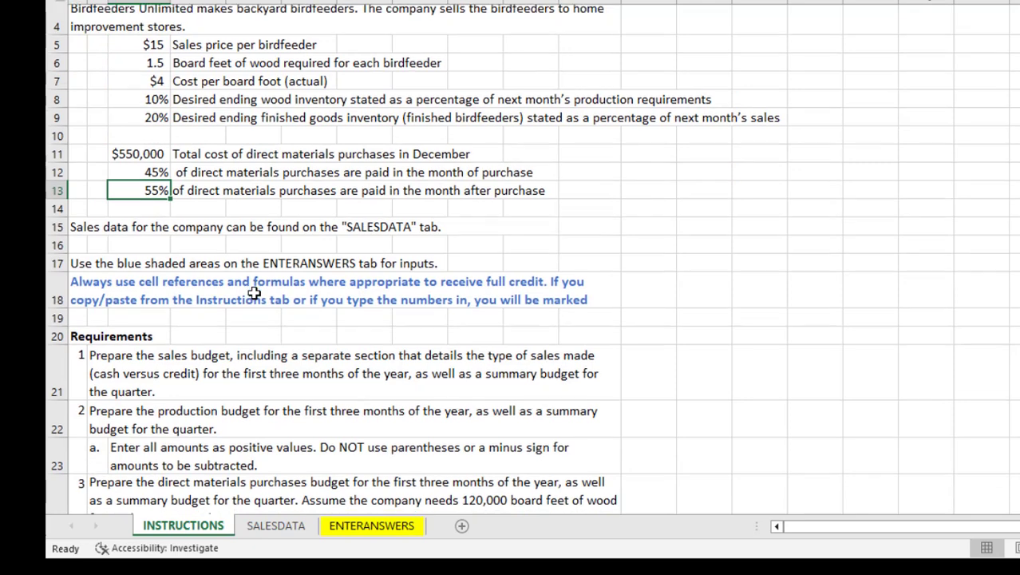
pyautogui.scroll(-1, 151, 233)
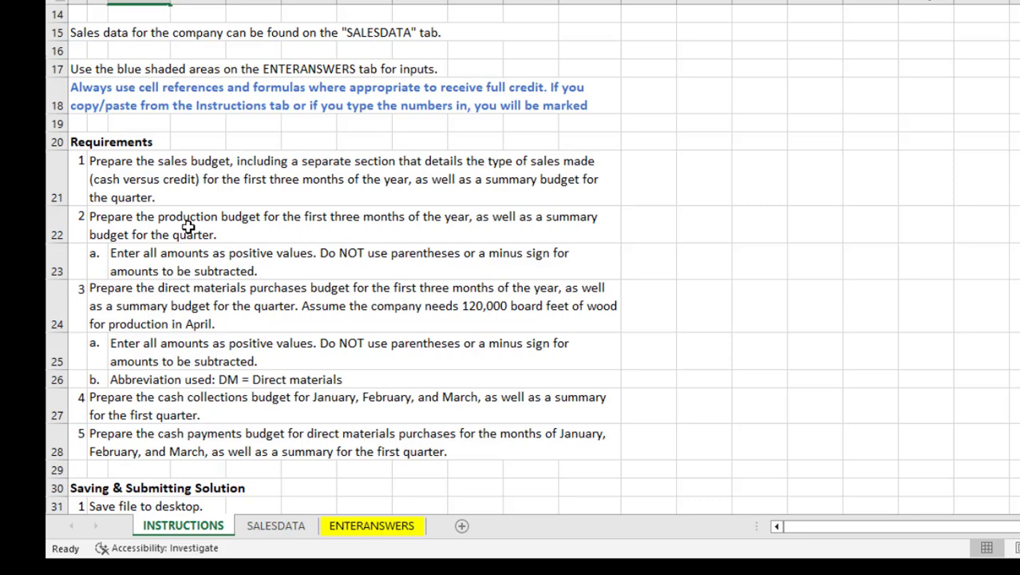
pyautogui.scroll(-3, 187, 228)
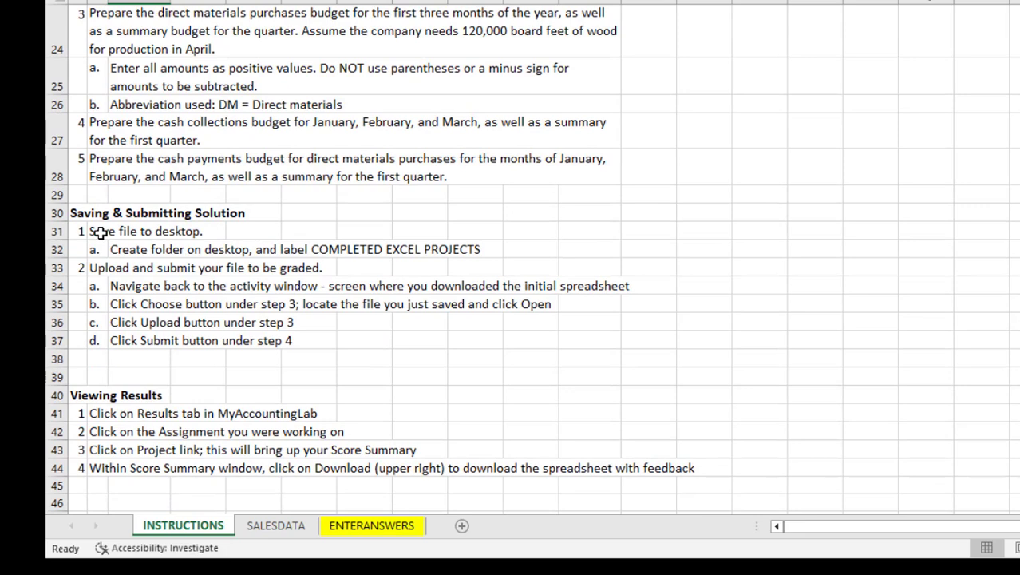
pyautogui.scroll(2, 179, 247)
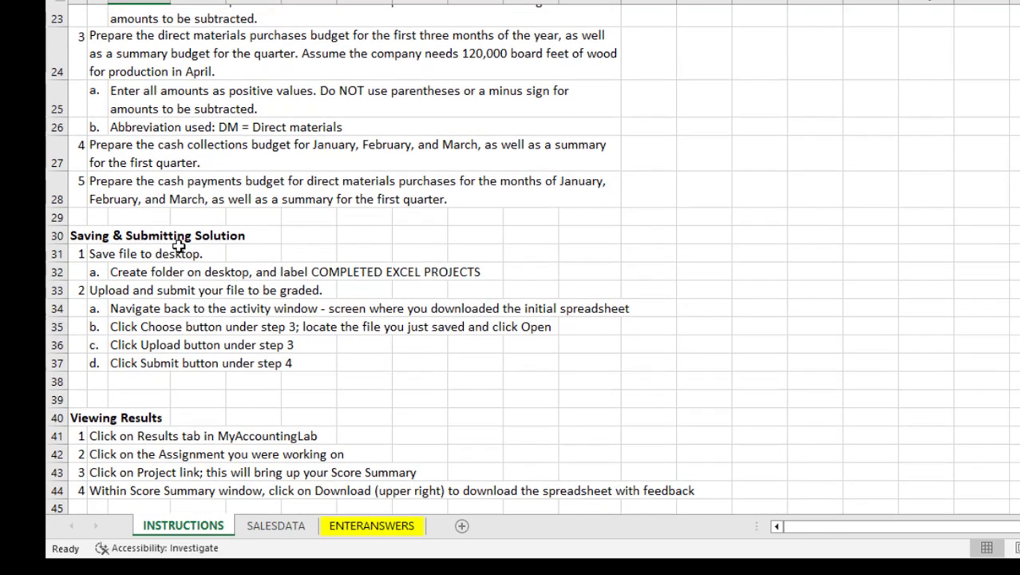
pyautogui.scroll(2, 179, 248)
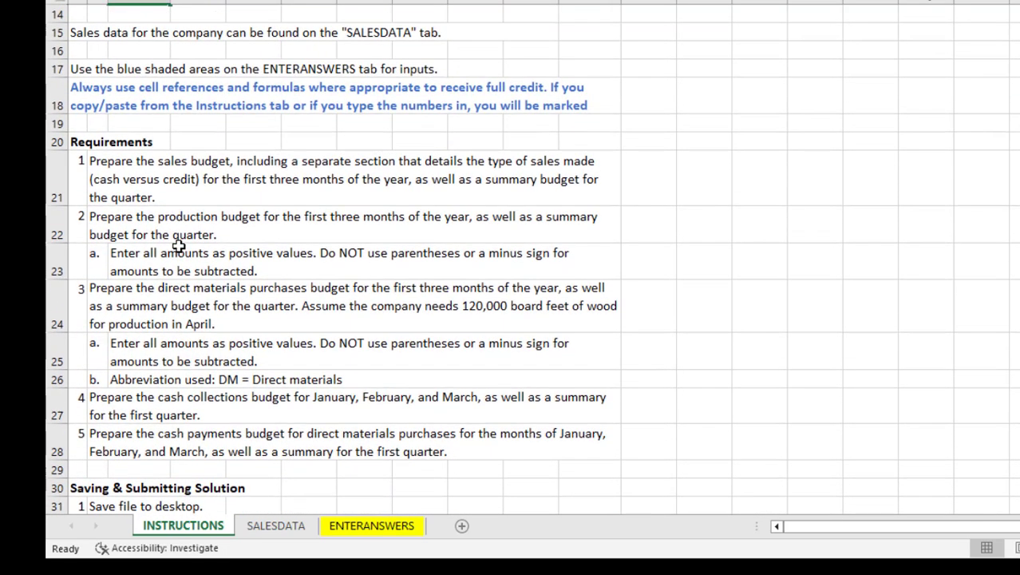
# - Examine the monthly unit sales, the cash and credit split and the collection history on the SALESDATA sheet, and return to INSTRUCTIONS
pyautogui.click(279, 529)
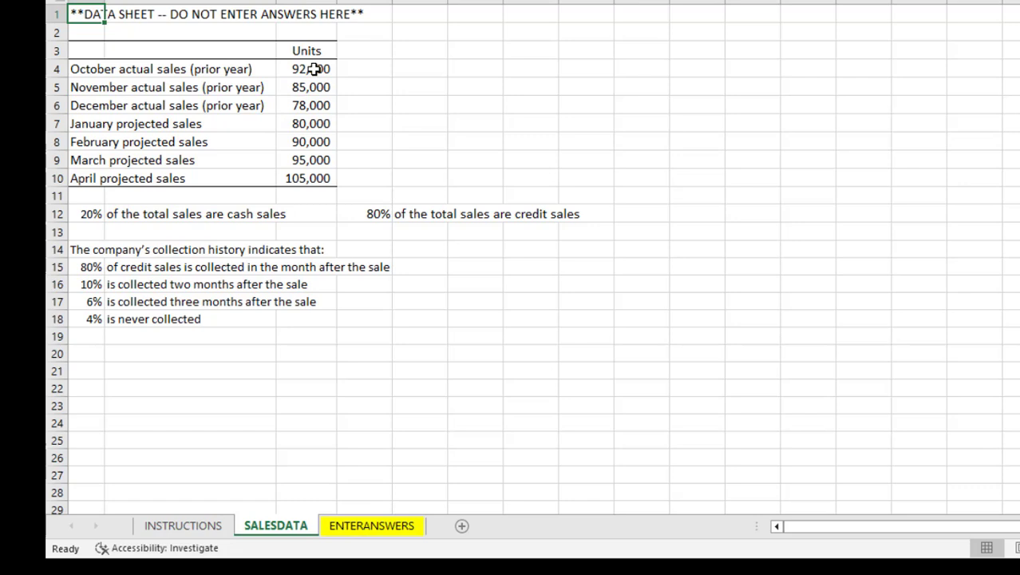
pyautogui.click(371, 214)
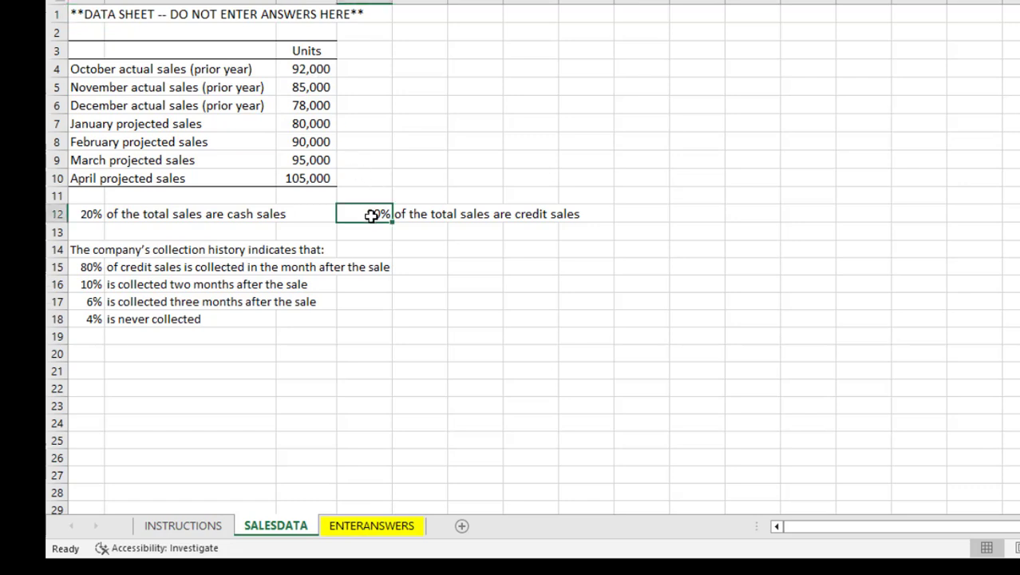
pyautogui.click(90, 318)
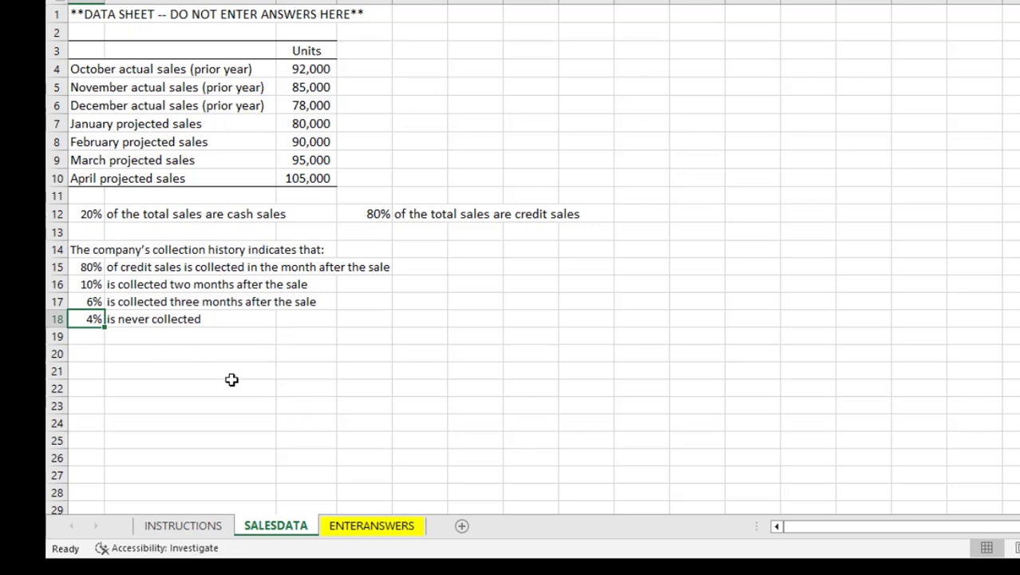
pyautogui.click(172, 518)
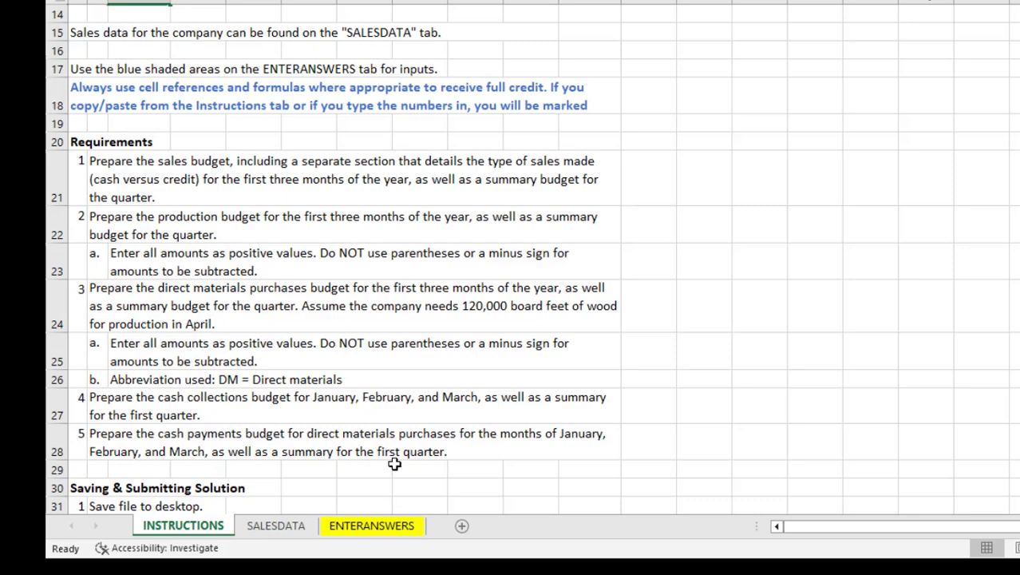
# - Look up the January projected sales on SALESDATA and enter 80000 as January unit sales in the ENTERANSWERS sales budget
pyautogui.click(398, 526)
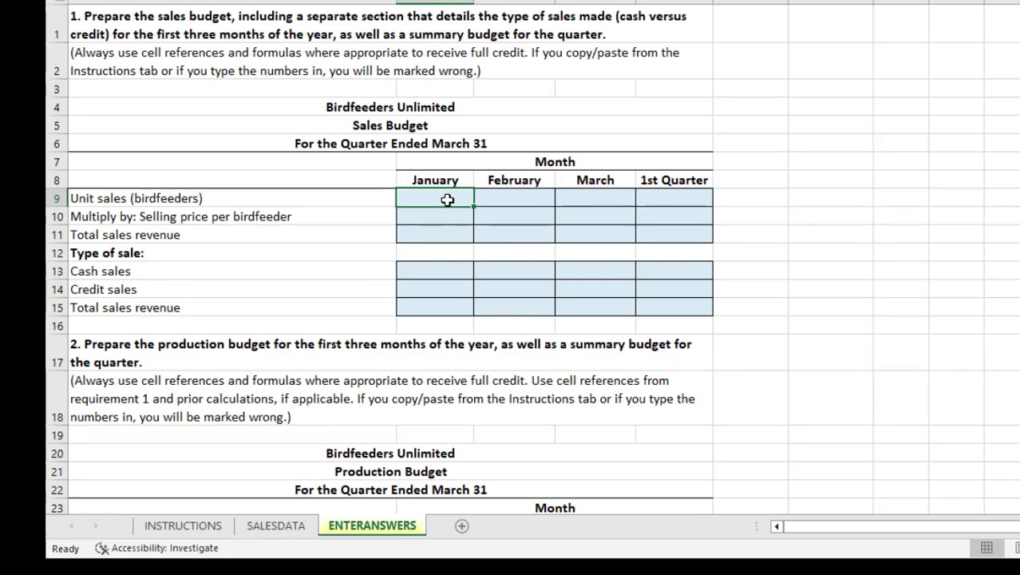
pyautogui.click(275, 526)
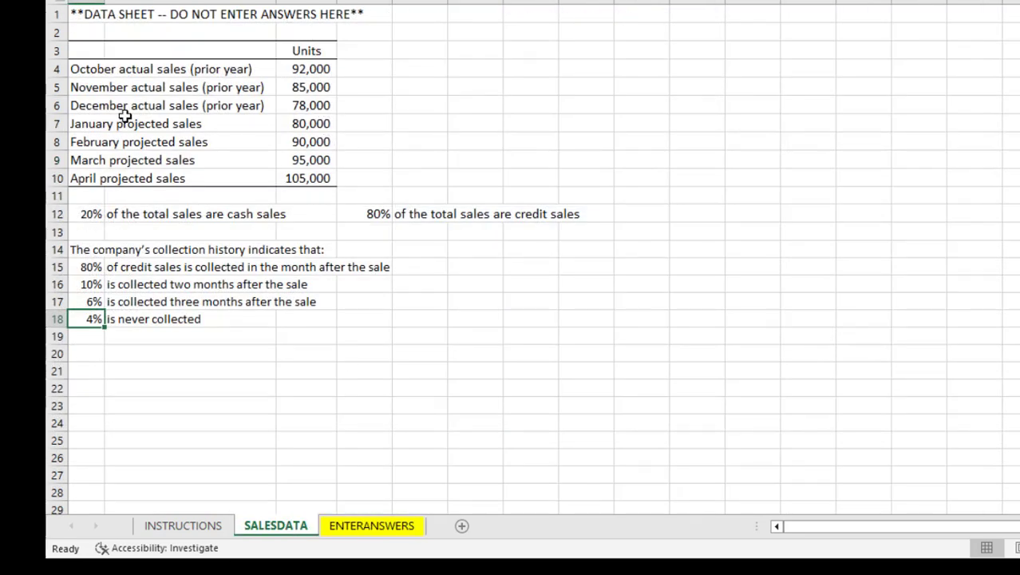
pyautogui.click(99, 123)
pyautogui.click(297, 124)
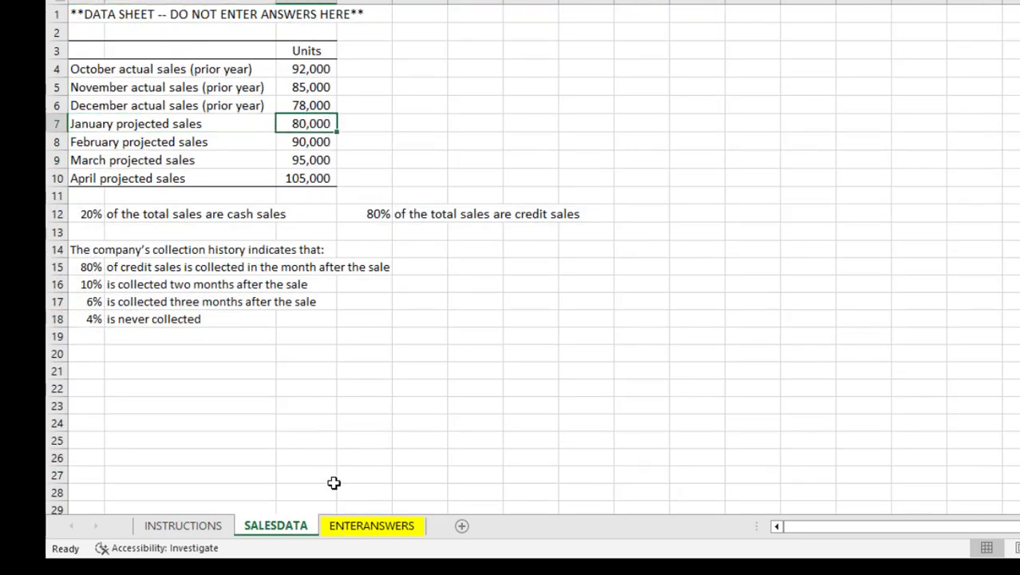
pyautogui.click(357, 527)
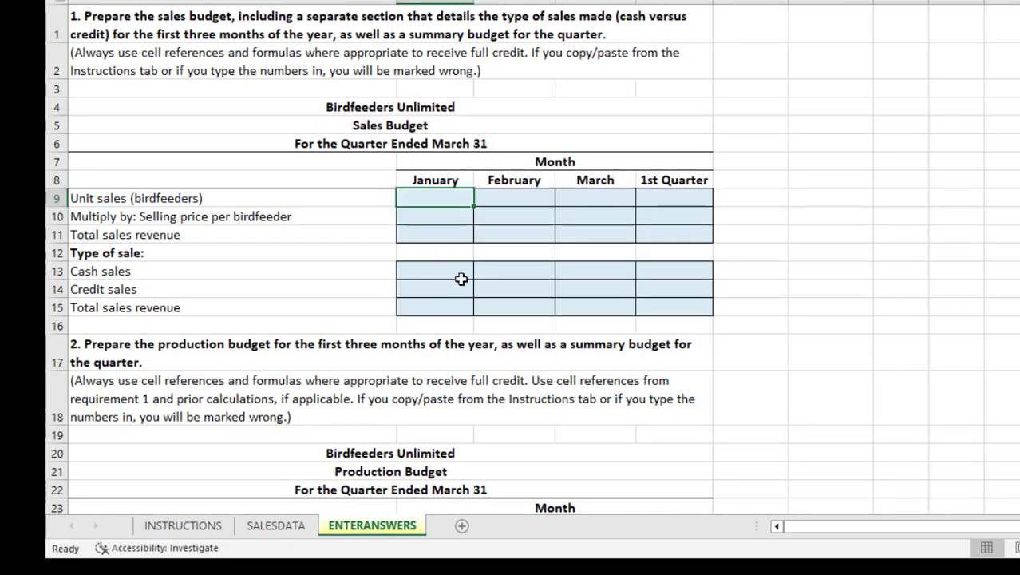
pyautogui.write('80000')
pyautogui.press('Return')
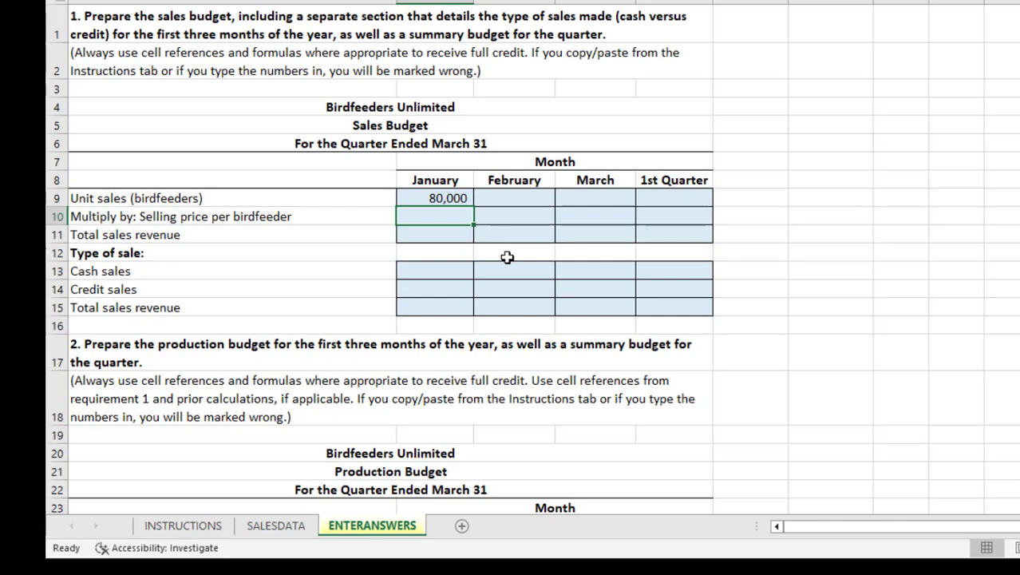
# - Replace the January unit sales number in the sales budget with a cell reference to the January projected sales on SALESDATA
pyautogui.press('Up')
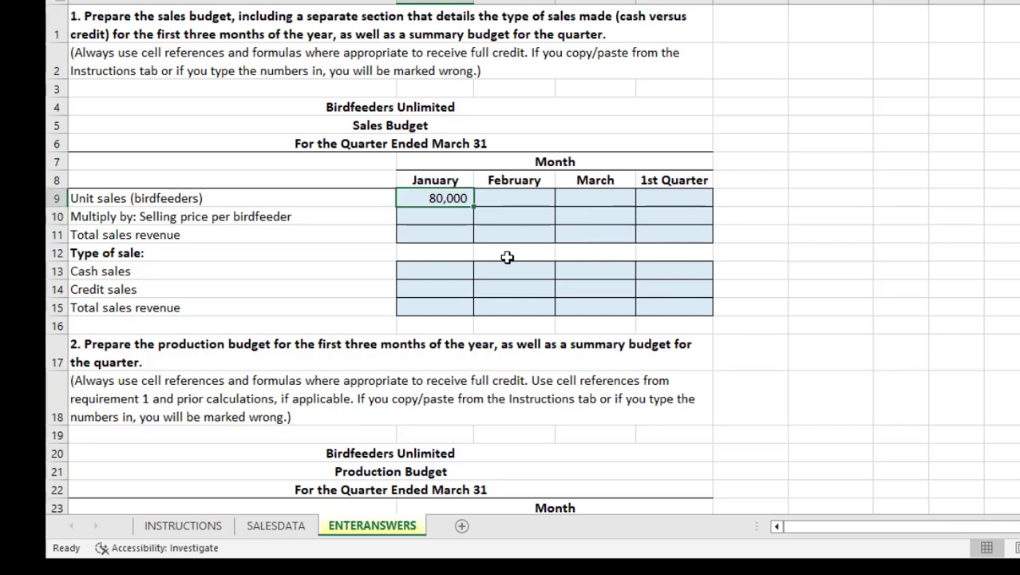
pyautogui.write('=')
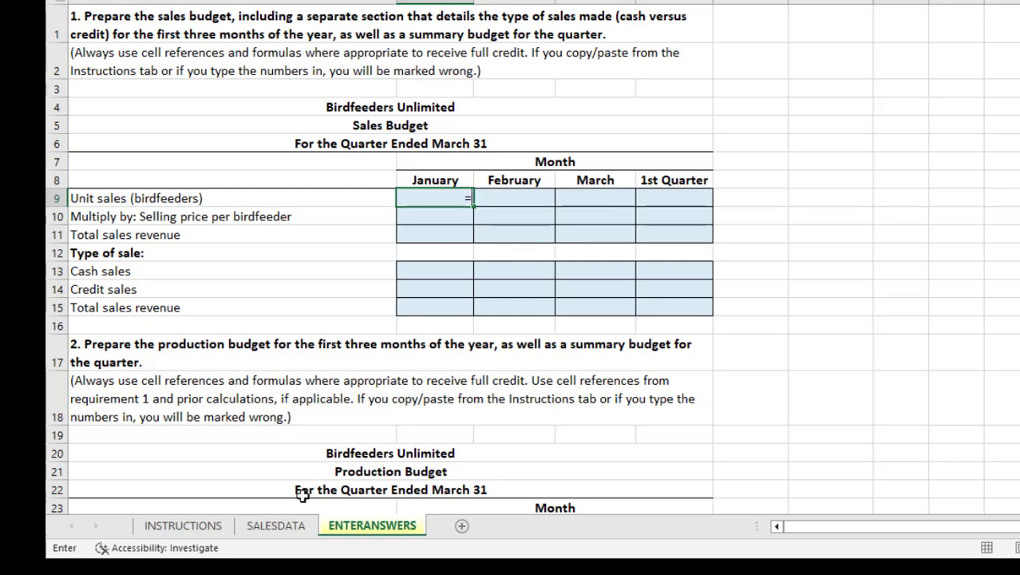
pyautogui.click(293, 531)
pyautogui.click(313, 122)
pyautogui.press('Return')
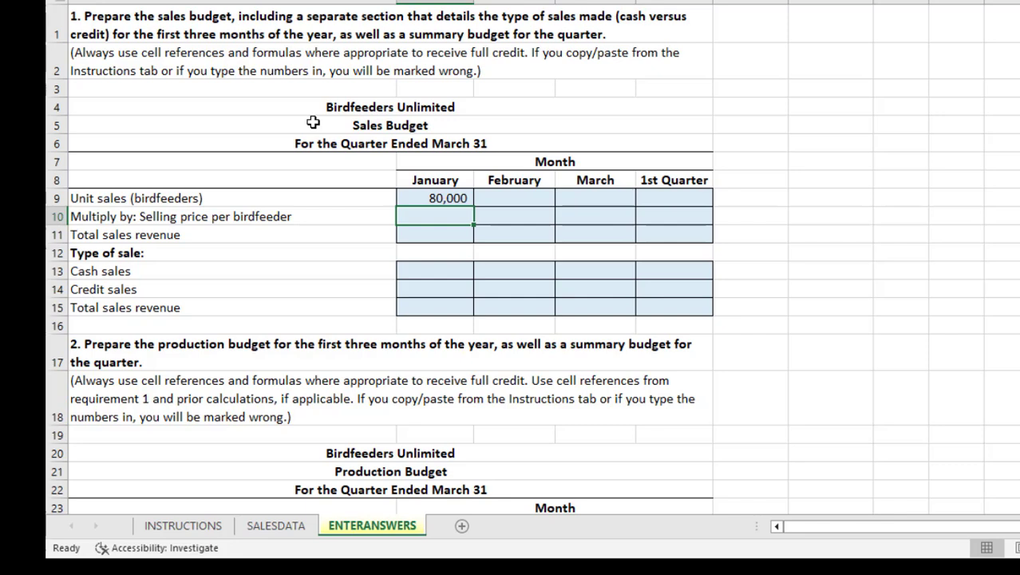
pyautogui.click(448, 201)
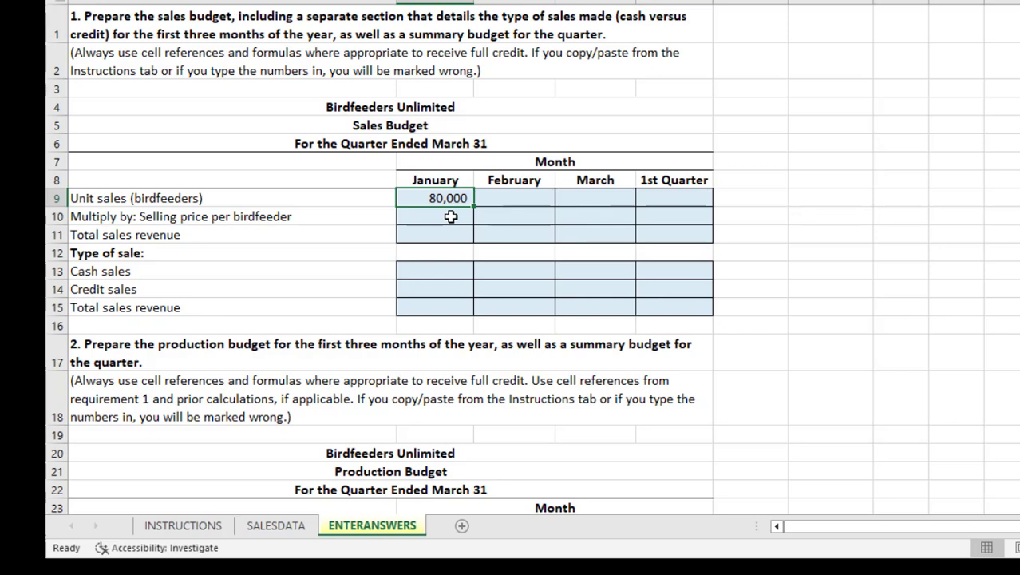
pyautogui.click(451, 217)
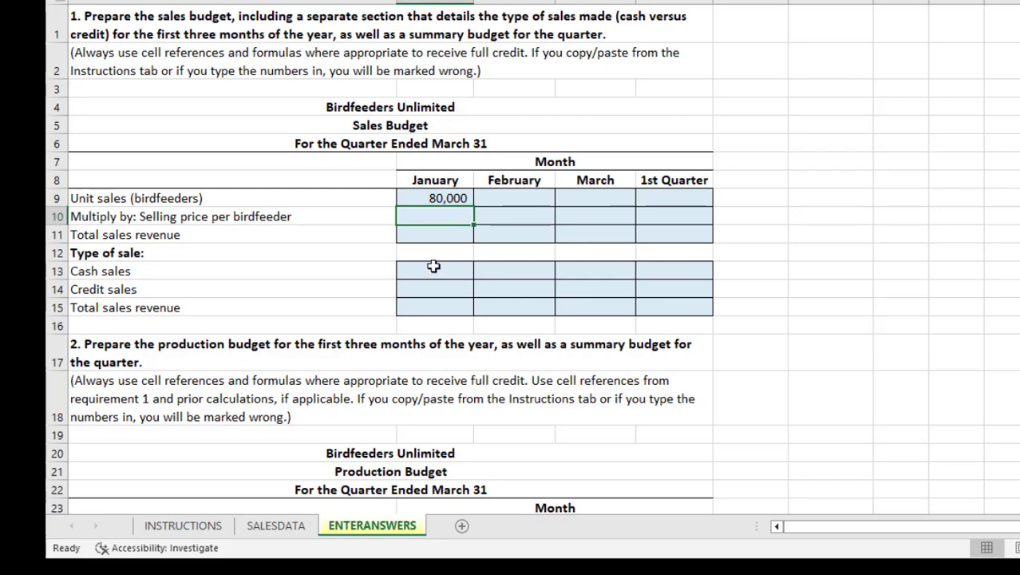
# - Look up the sales price per birdfeeder on INSTRUCTIONS and enter 15 as the January selling price in the ENTERANSWERS sales budget
pyautogui.click(174, 526)
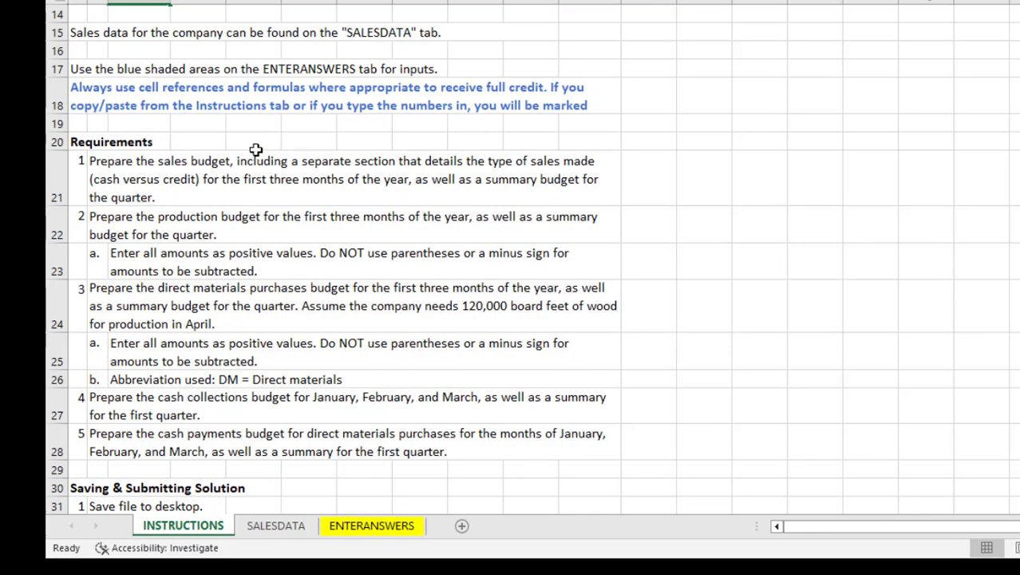
pyautogui.scroll(4, 184, 140)
pyautogui.scroll(1, 167, 140)
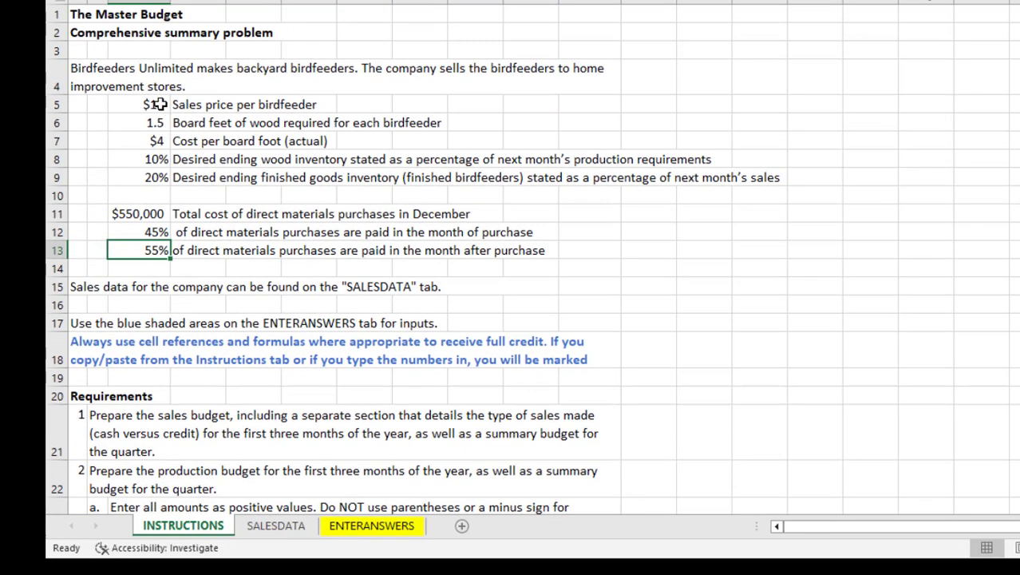
pyautogui.click(157, 105)
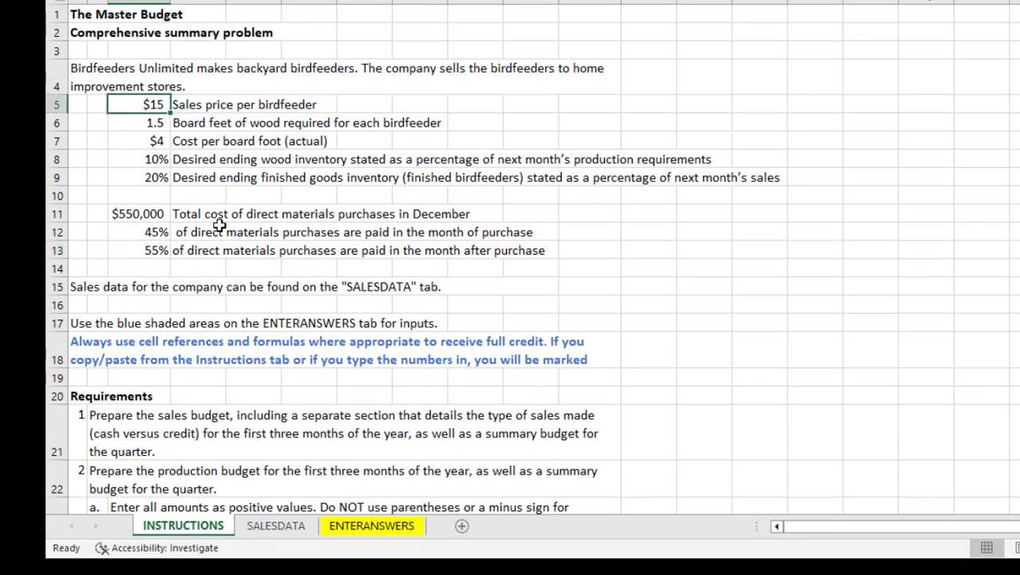
pyautogui.click(342, 523)
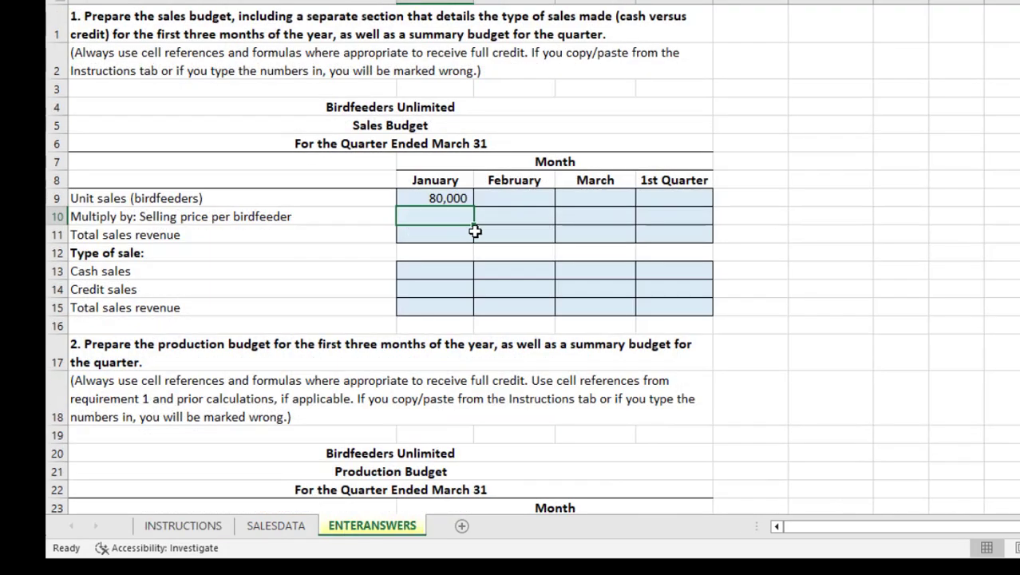
pyautogui.write('15')
pyautogui.press('Return')
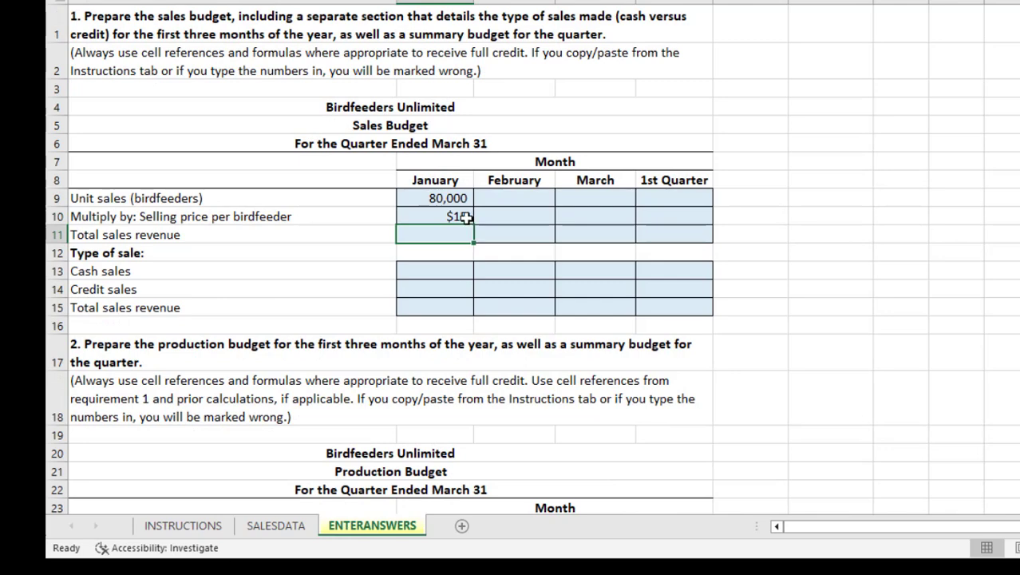
# - Replace the January selling price in the sales budget with a cell reference to the sales price per birdfeeder on INSTRUCTIONS
pyautogui.click(463, 217)
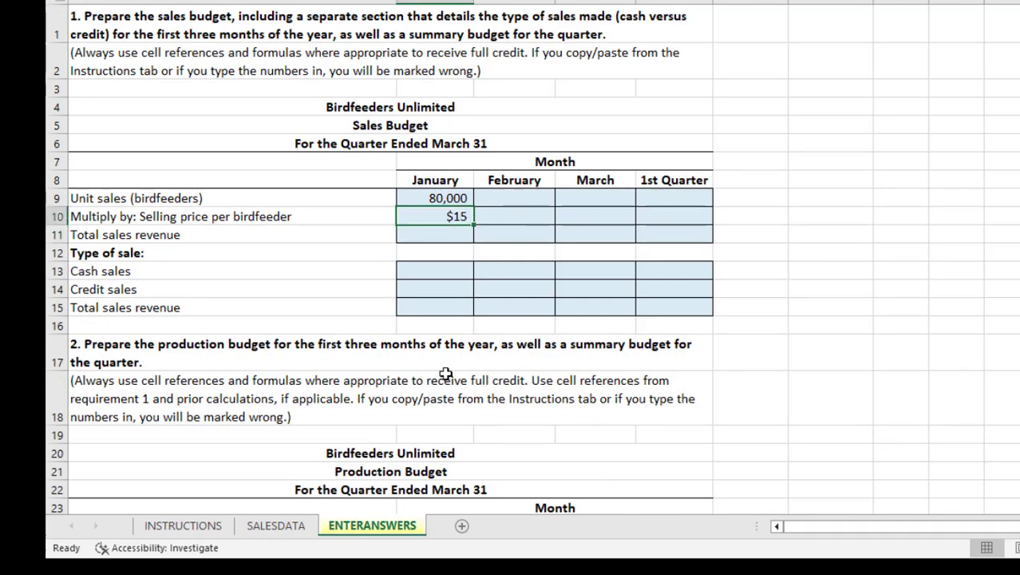
pyautogui.write('=')
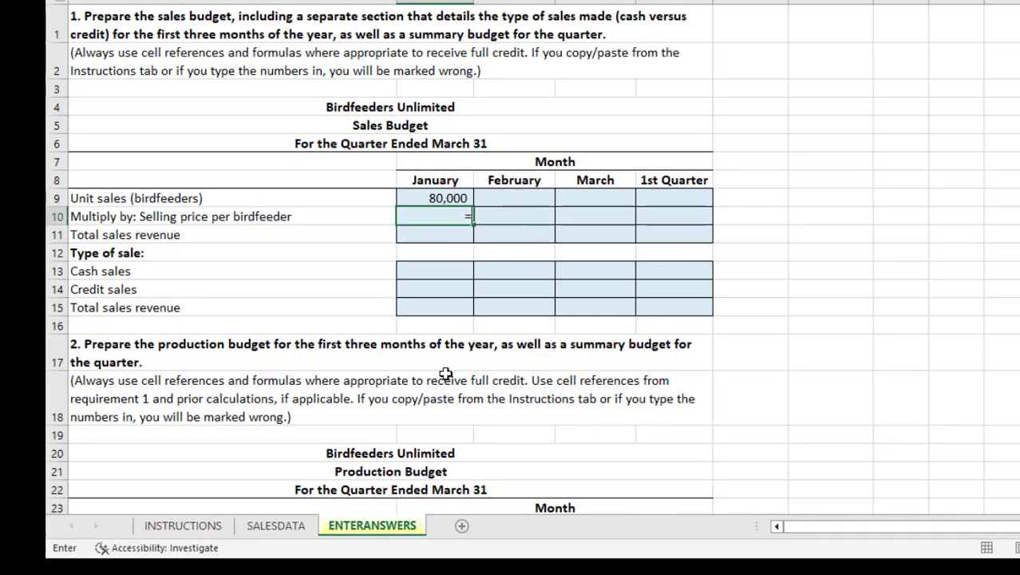
pyautogui.click(182, 525)
pyautogui.click(153, 104)
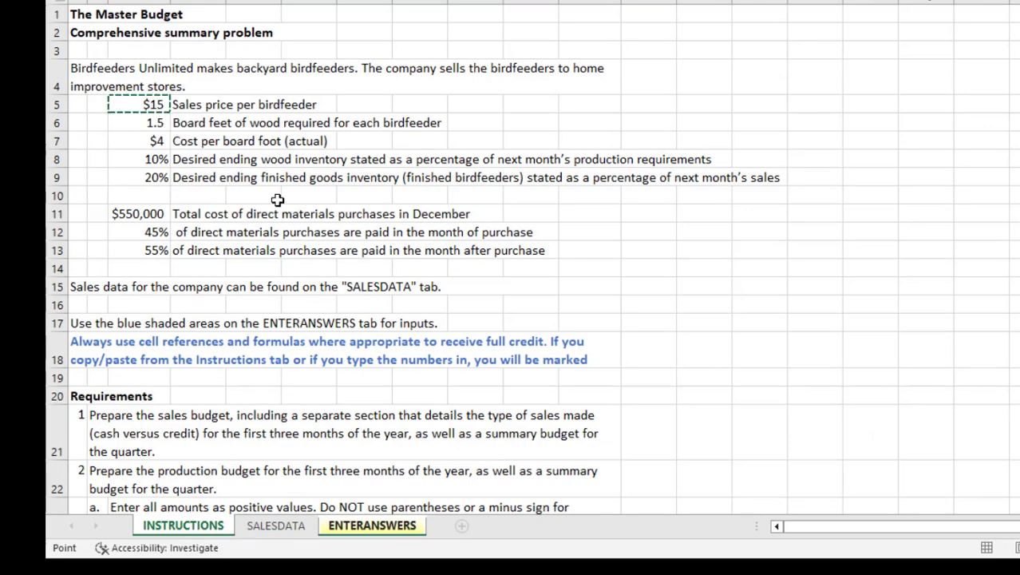
pyautogui.press('Return')
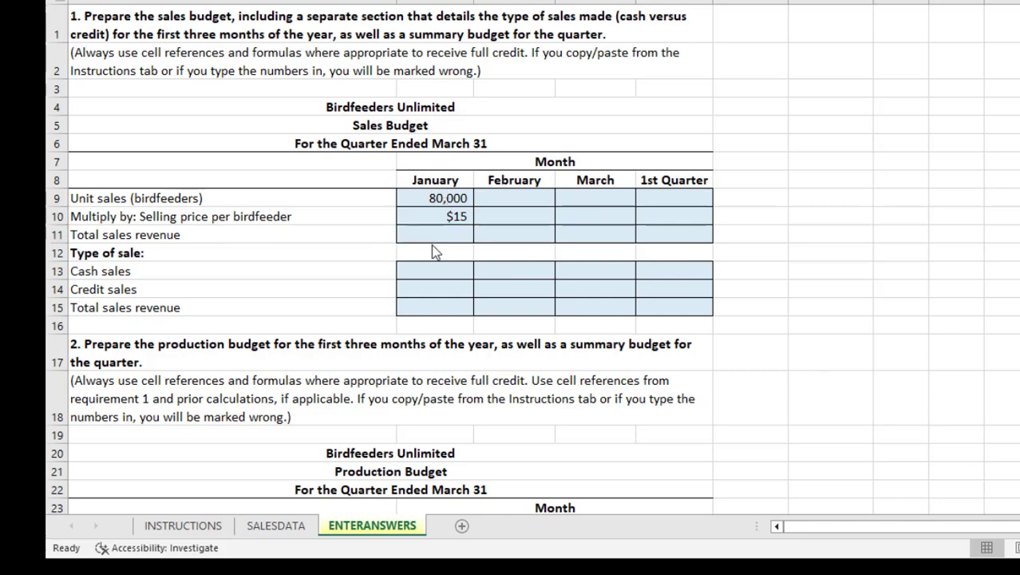
# - Enter 1,200,000 as the January total sales revenue in row 11 of the sales budget
pyautogui.click(439, 232)
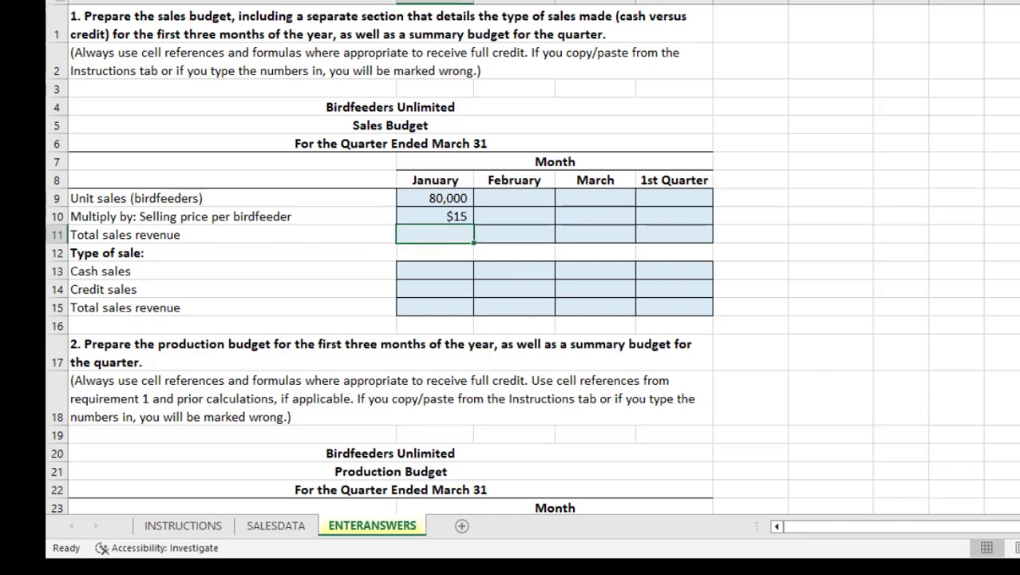
pyautogui.write('1,20')
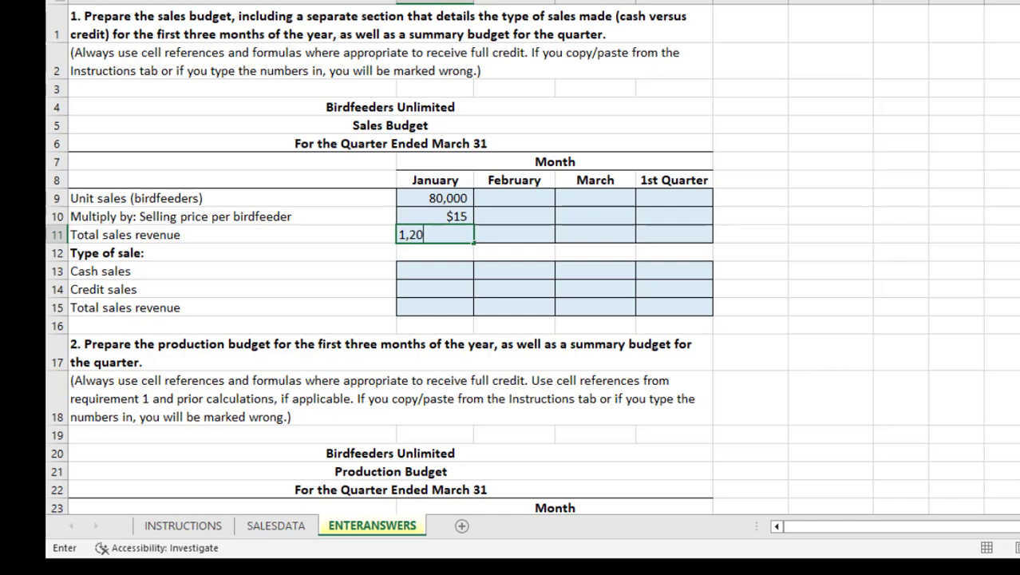
pyautogui.write('0,000')
pyautogui.press('Return')
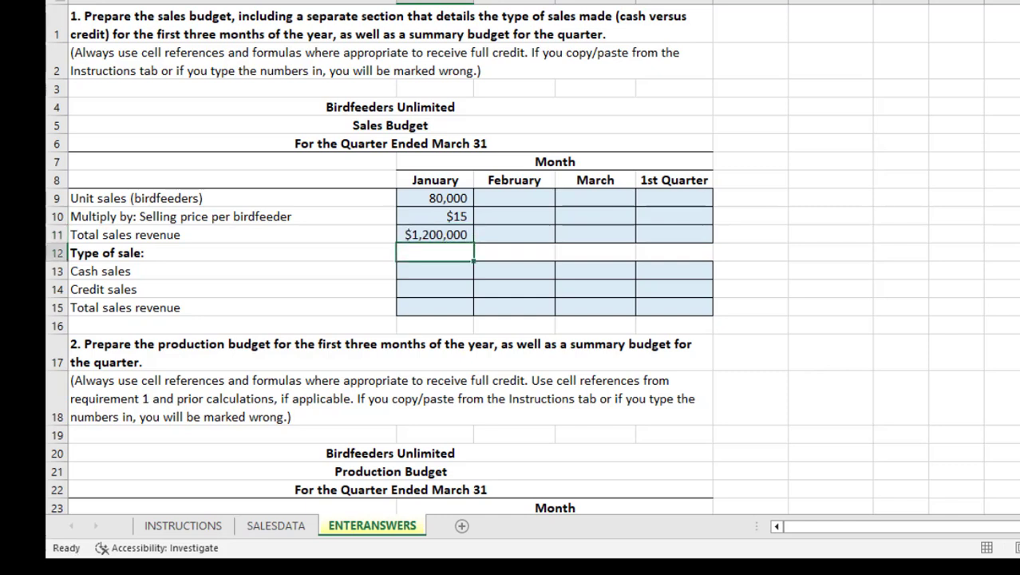
# - Replace the January total sales revenue with the formula =B9*B10, multiplying unit sales by selling price
pyautogui.click(460, 234)
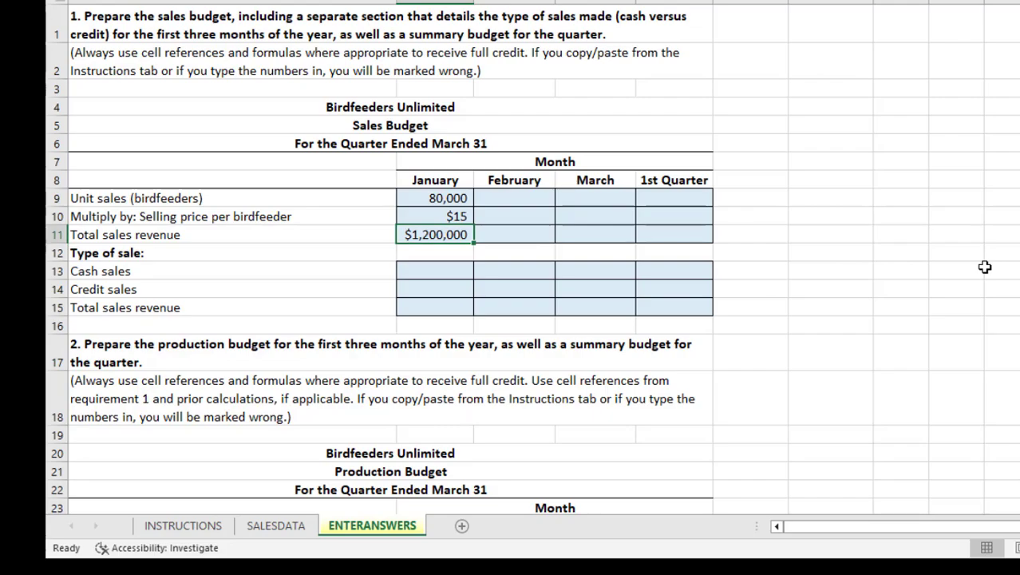
pyautogui.write('=')
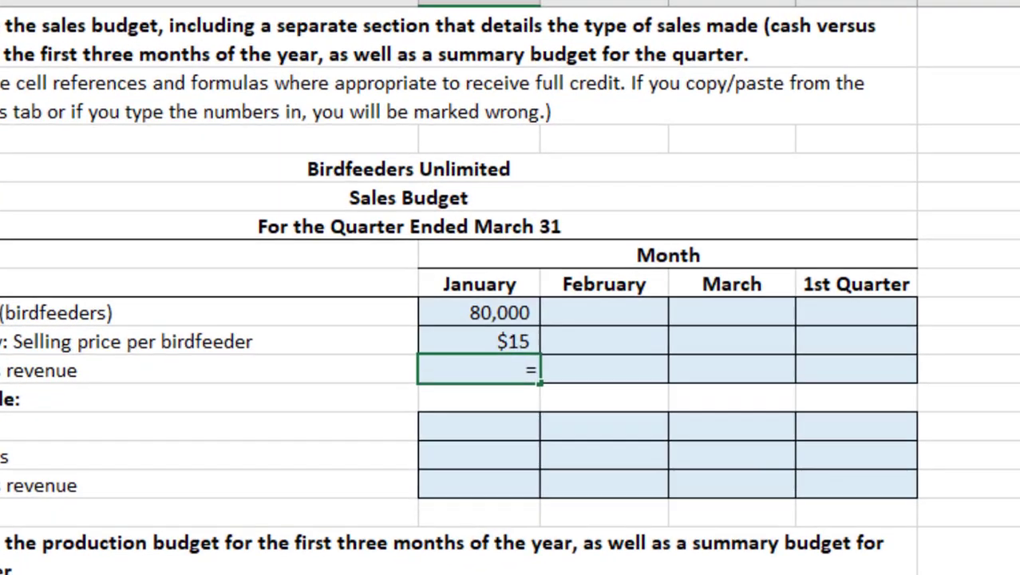
pyautogui.press('Up')
pyautogui.press('Up')
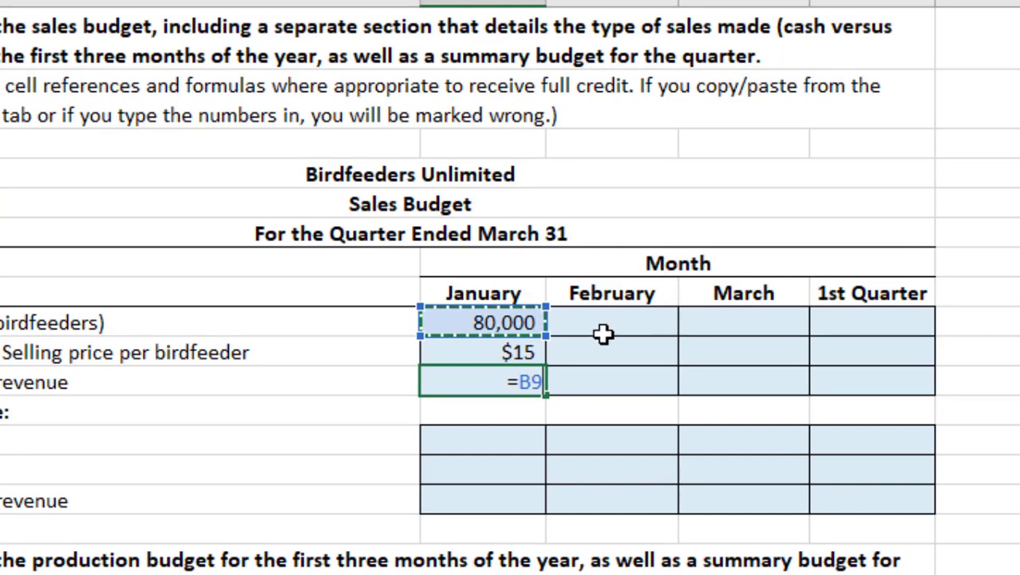
pyautogui.write('*')
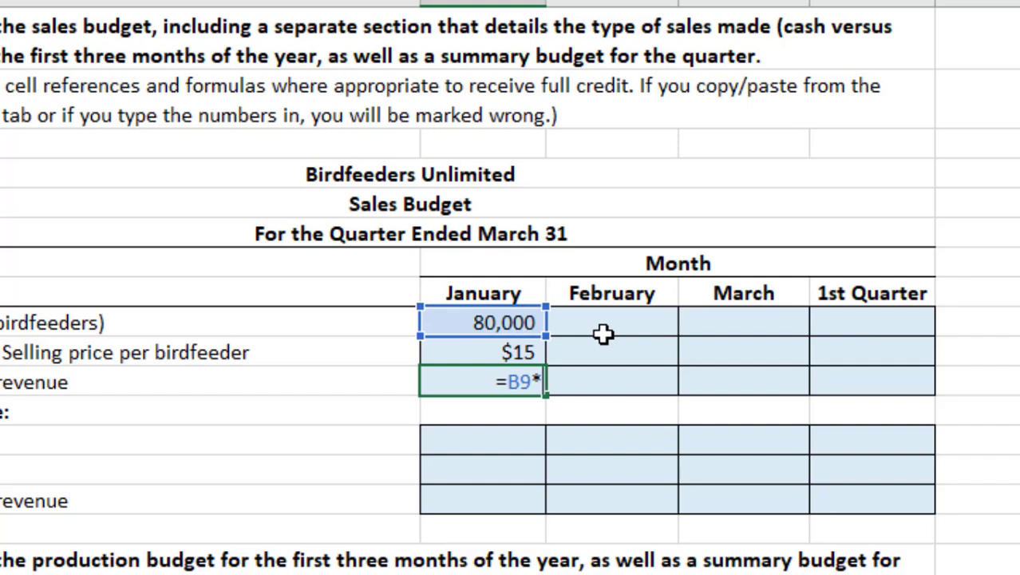
pyautogui.click(496, 348)
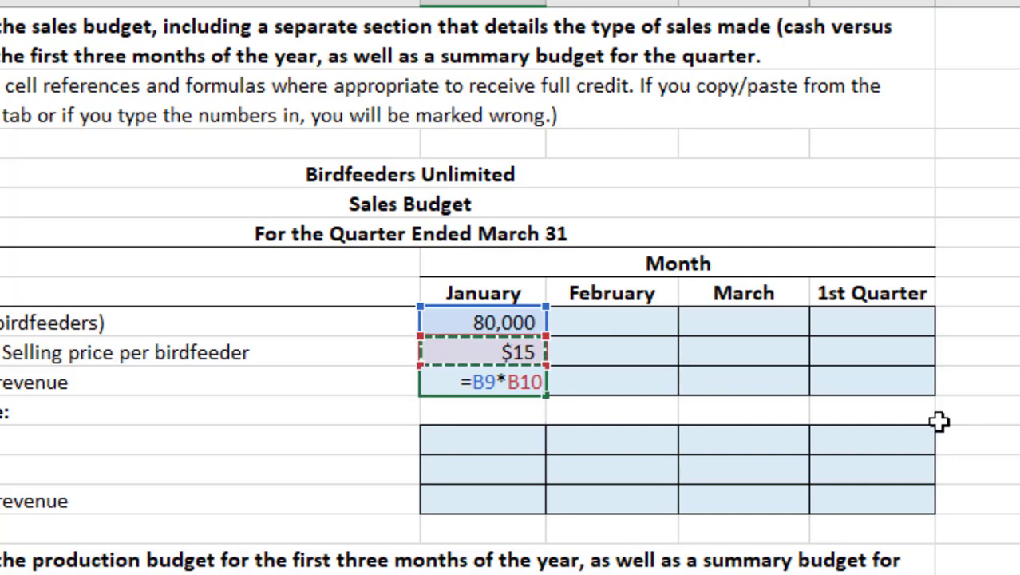
pyautogui.press('Return')
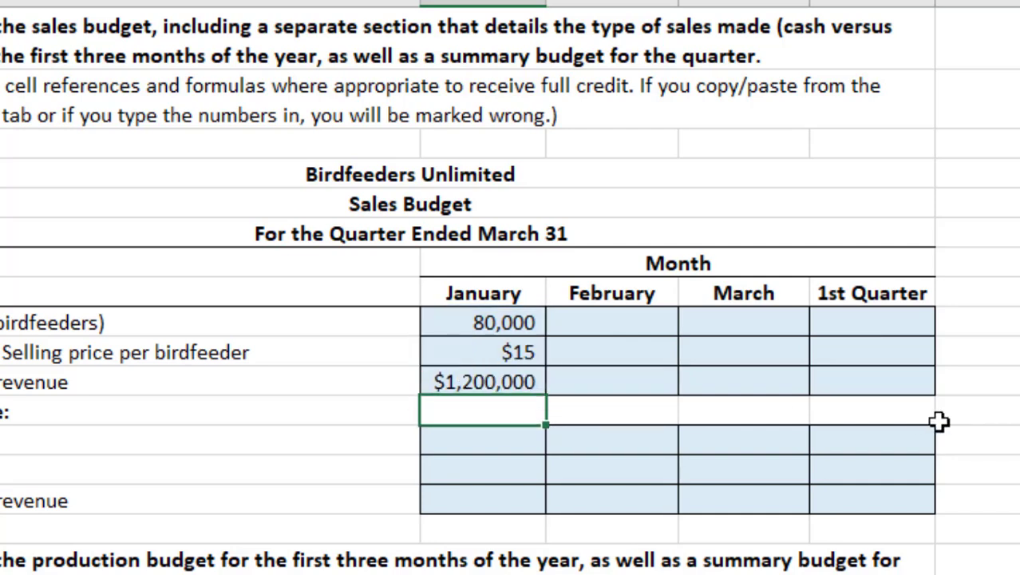
# - Calculate January cash sales in B13 by multiplying total sales revenue in B11 by the cash sales percentage on SALESDATA
pyautogui.click(524, 438)
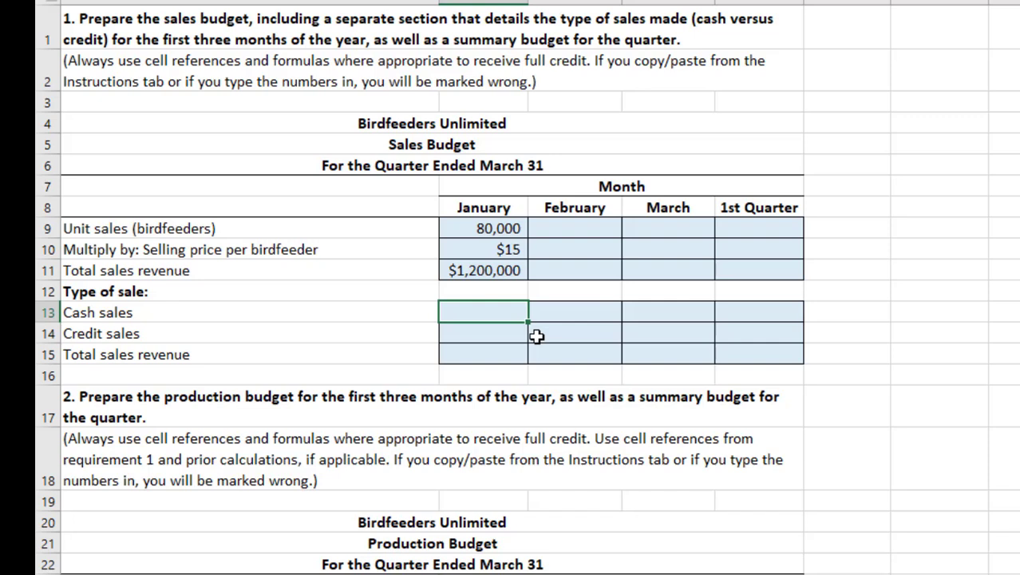
pyautogui.write('=')
pyautogui.click(496, 271)
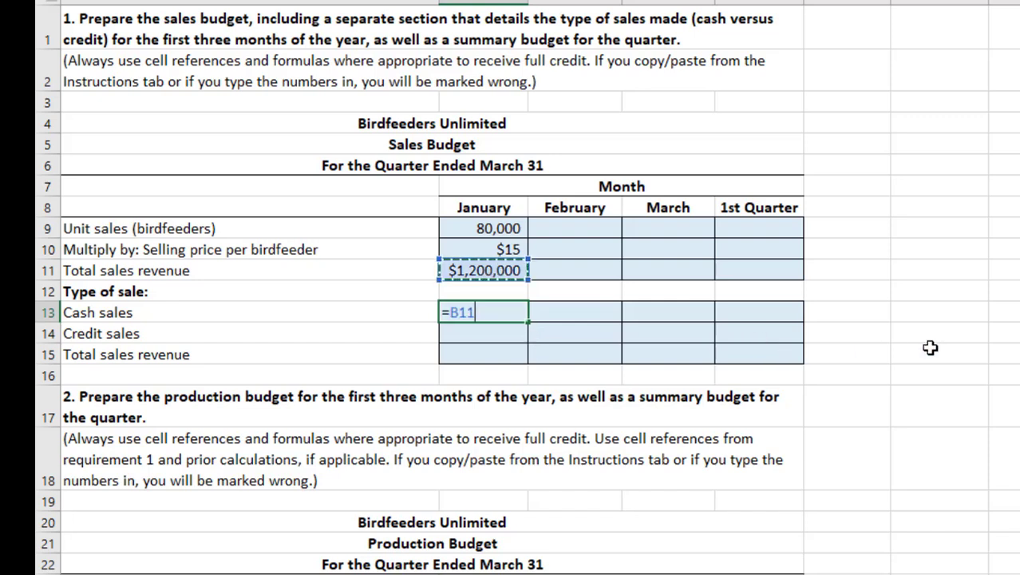
pyautogui.write('*')
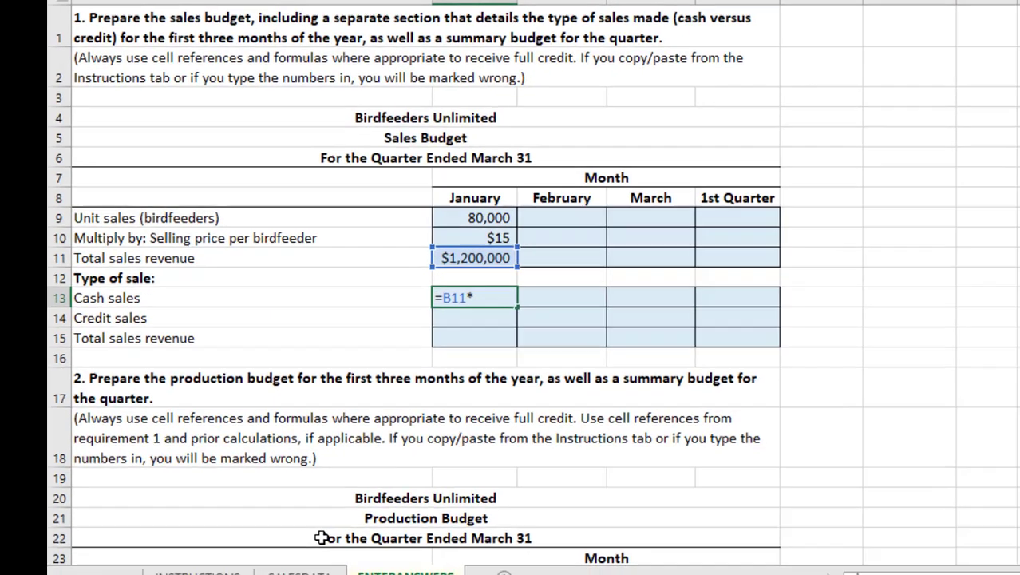
pyautogui.click(210, 542)
pyautogui.click(373, 541)
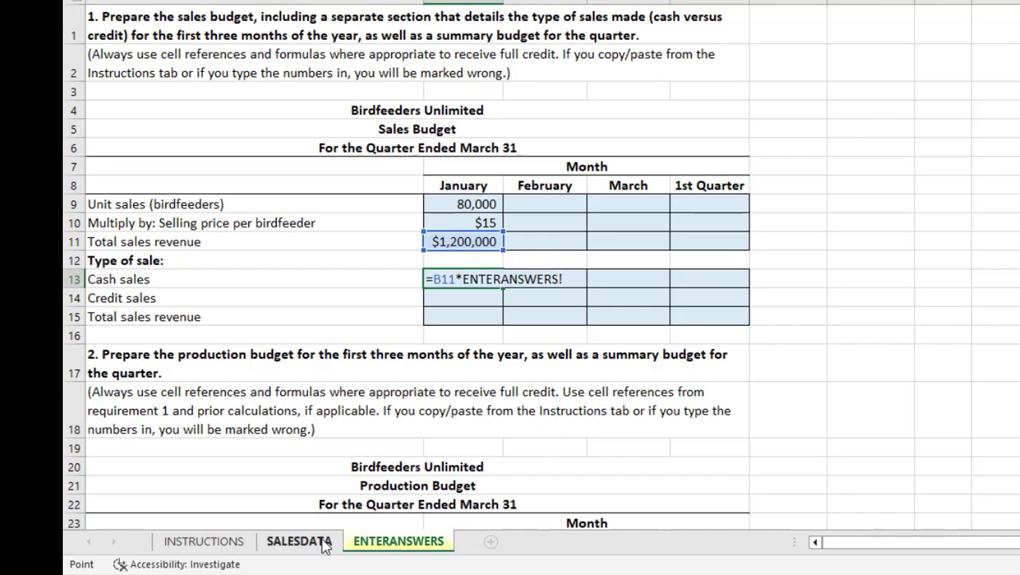
pyautogui.click(325, 542)
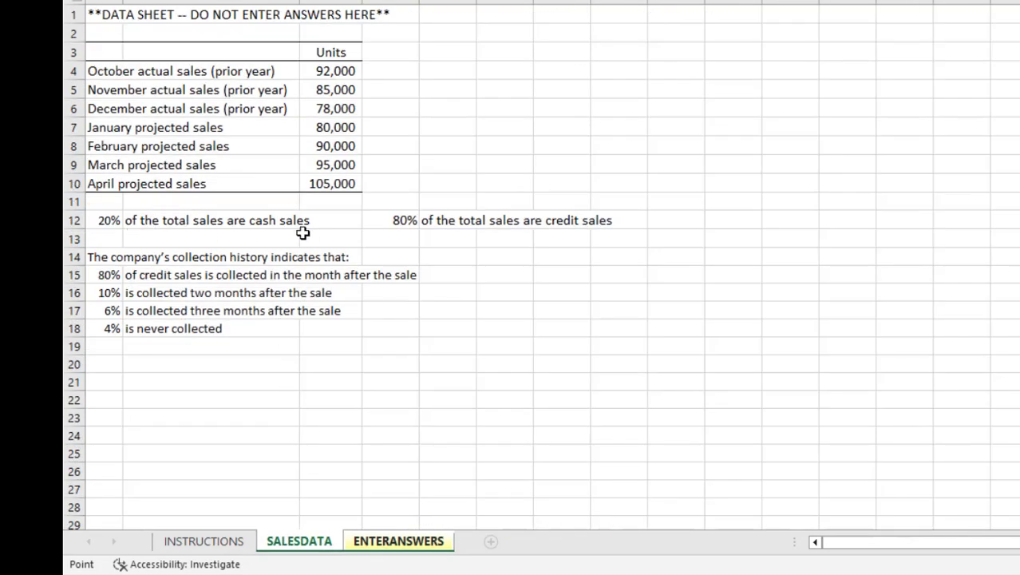
pyautogui.click(106, 221)
pyautogui.press('Return')
pyautogui.click(469, 279)
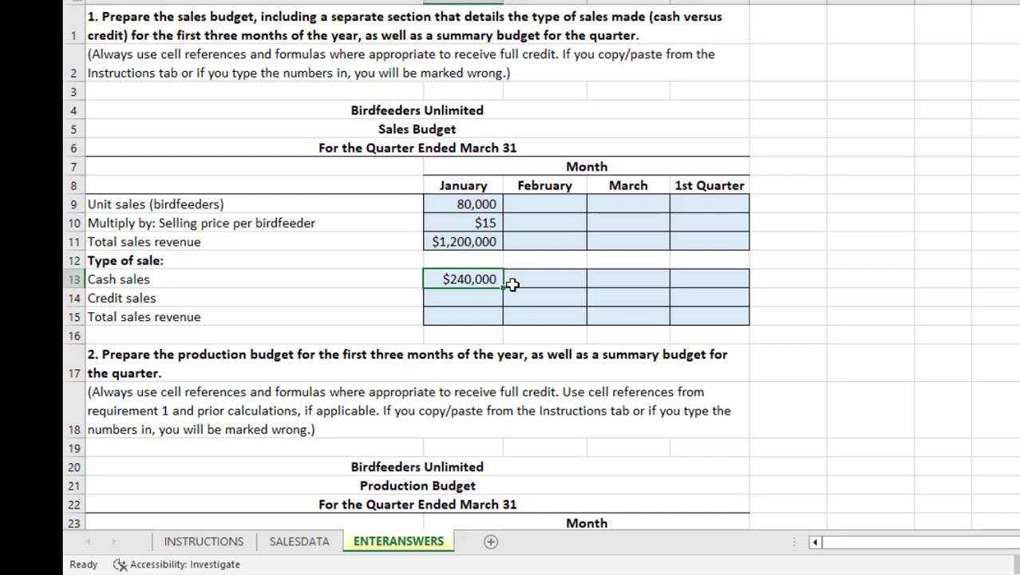
# - Calculate January credit sales in B14 by multiplying total sales revenue in B11 by the credit sales percentage on SALESDATA
pyautogui.click(477, 297)
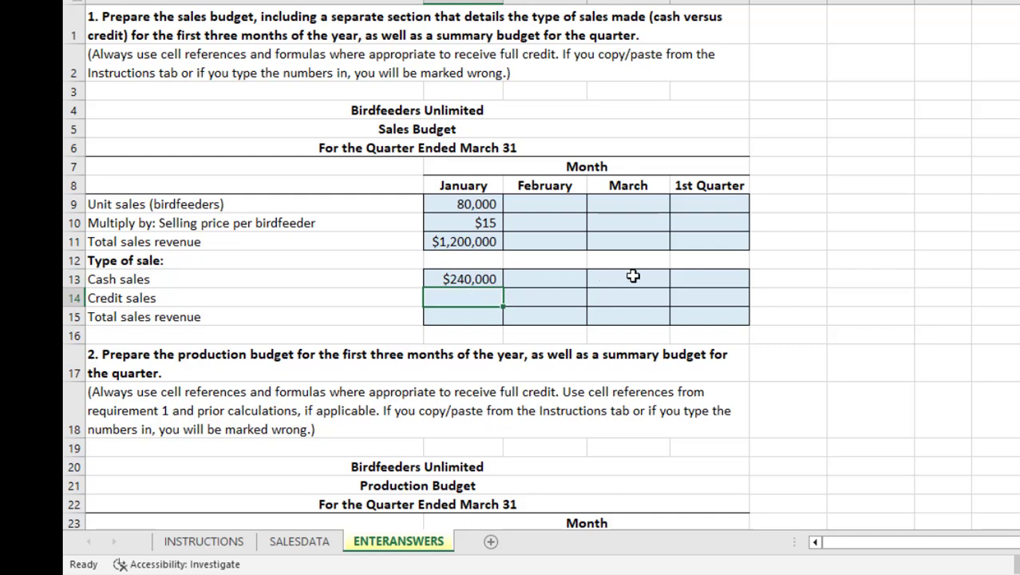
pyautogui.write('=')
pyautogui.press('Up')
pyautogui.press('Up')
pyautogui.press('Up')
pyautogui.write('*')
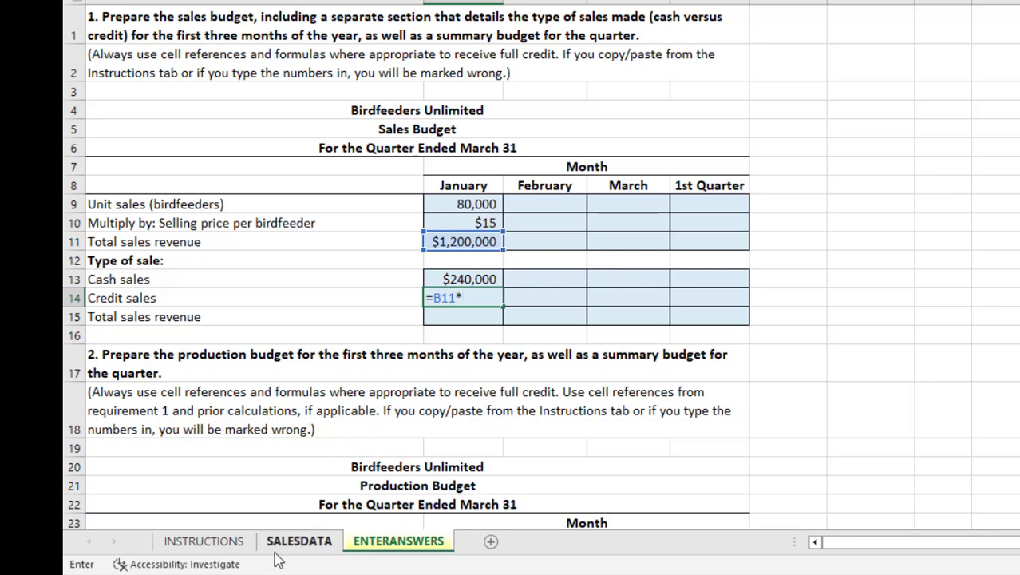
pyautogui.click(299, 541)
pyautogui.click(397, 221)
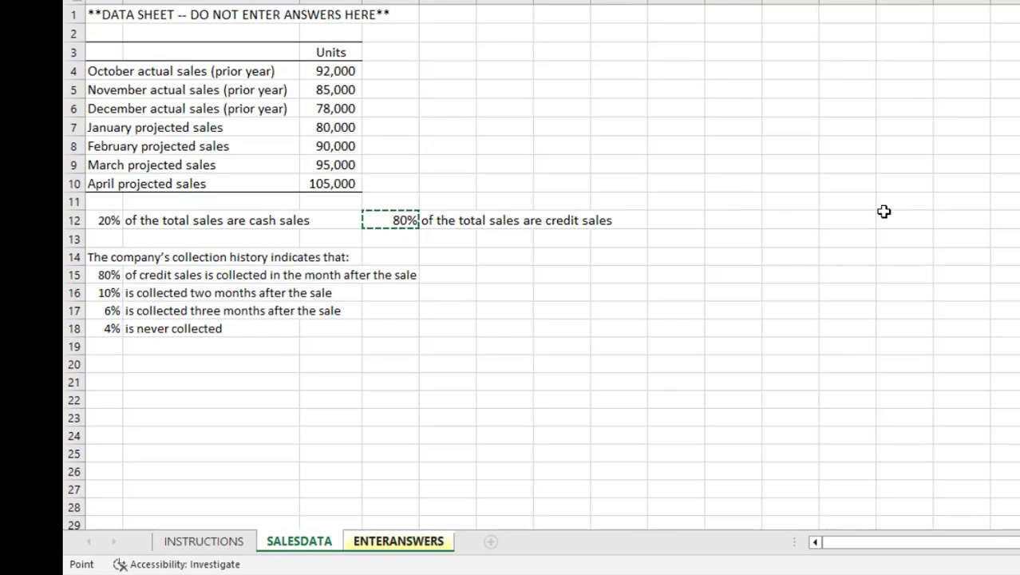
pyautogui.press('Return')
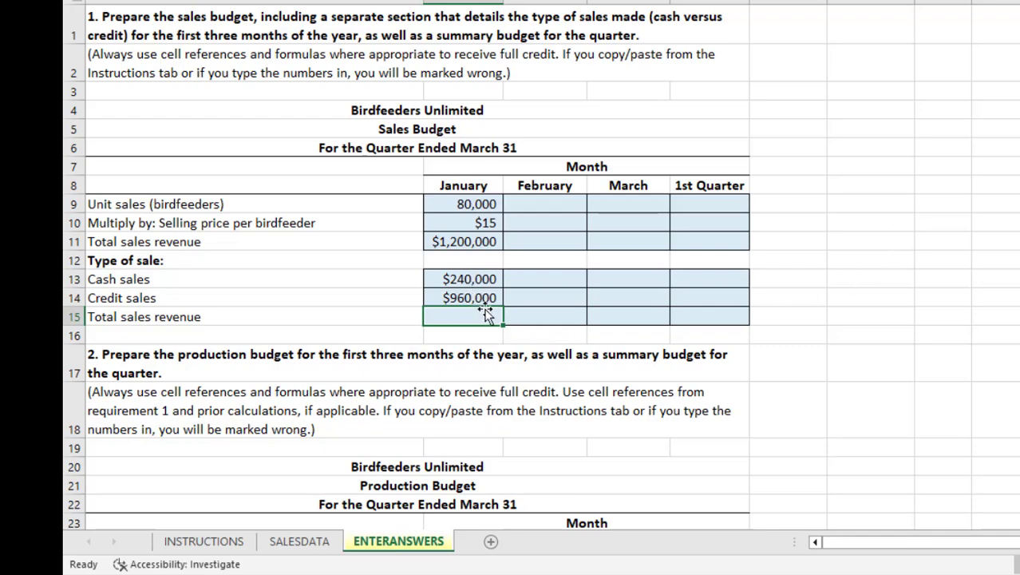
# - Total January cash and credit sales in B15 with the addition formula =B13+B14
pyautogui.write('=')
pyautogui.press('Up')
pyautogui.press('Up')
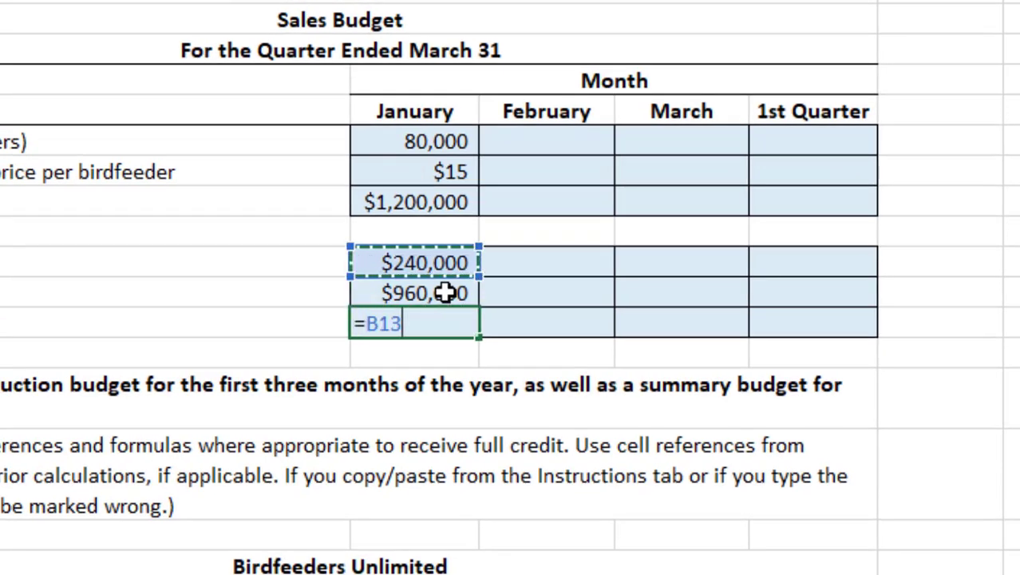
pyautogui.write('+')
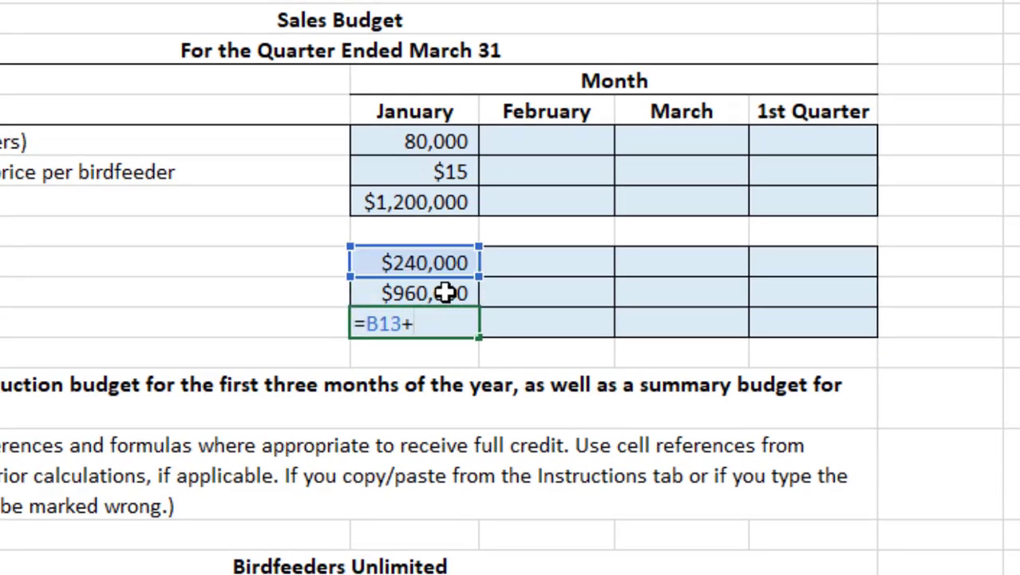
pyautogui.press('Up')
pyautogui.press('Return')
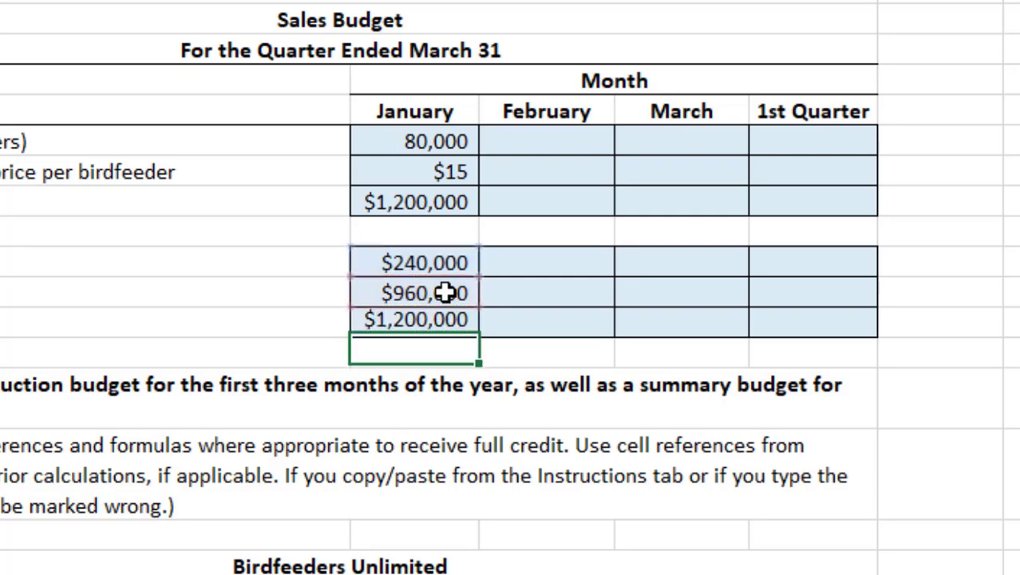
# - Replace the January total under Type of sale with the AutoSum formula =SUM(B13:B14)
pyautogui.click(447, 321)
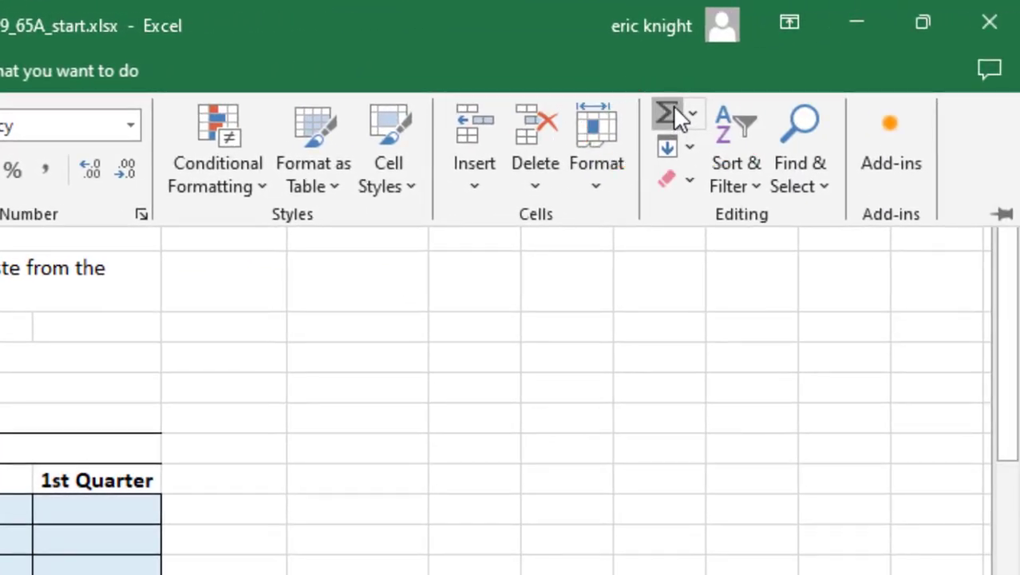
pyautogui.click(669, 114)
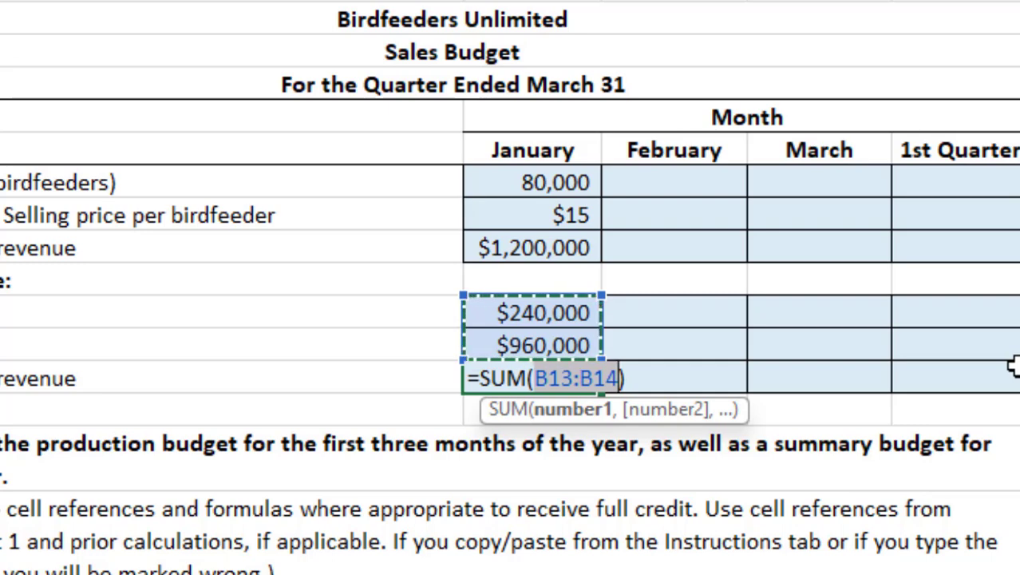
pyautogui.press('Return')
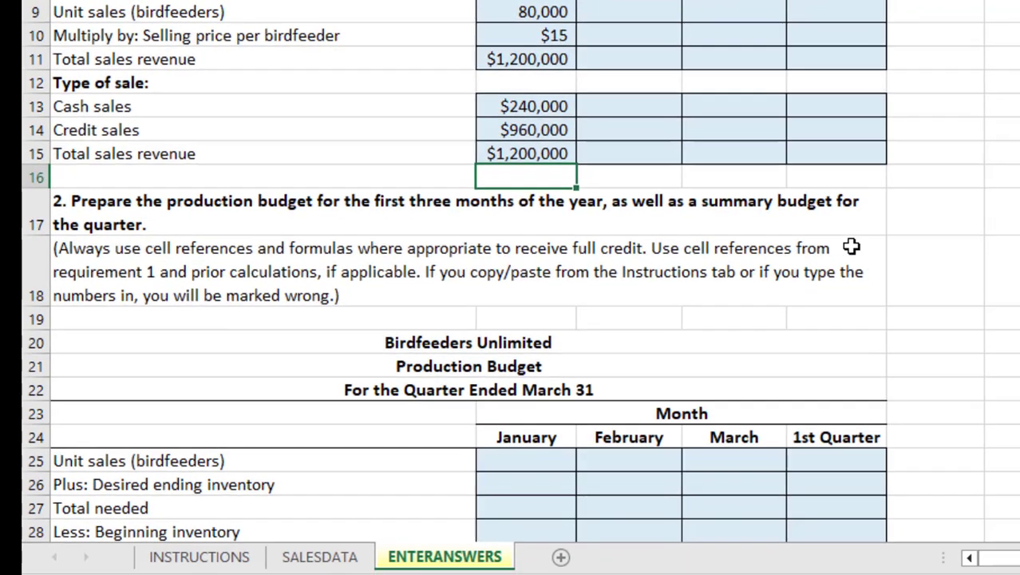
pyautogui.scroll(-1, 995, 362)
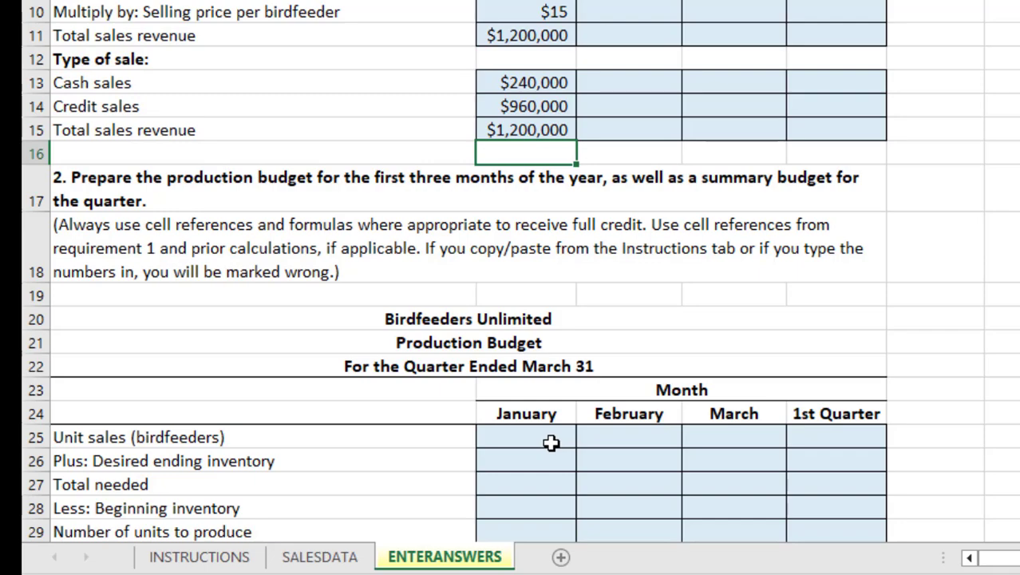
# - Link January unit sales in B25 of the production budget to the sales budget's unit sales with =B9
pyautogui.click(551, 442)
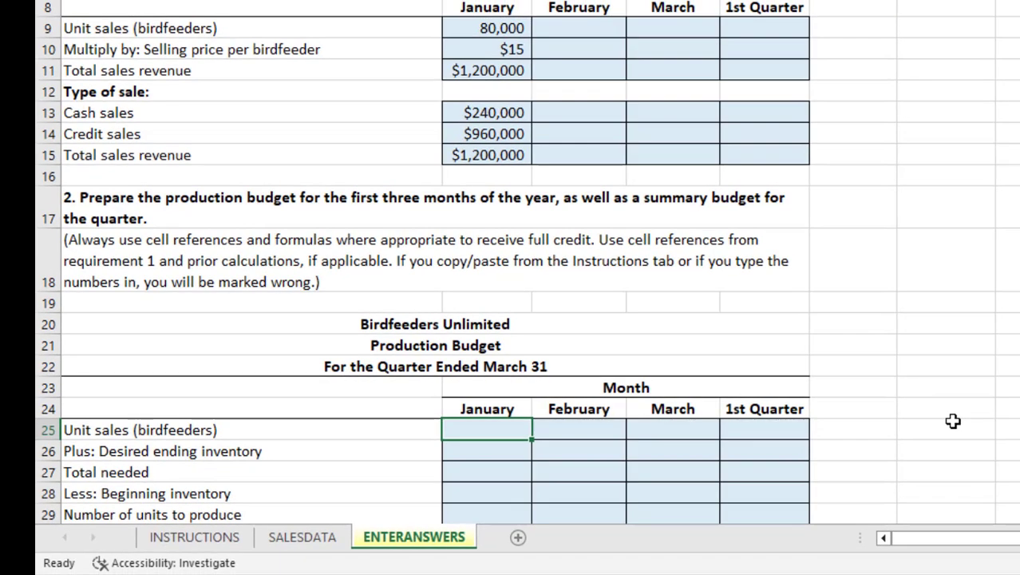
pyautogui.write('=')
pyautogui.click(511, 31)
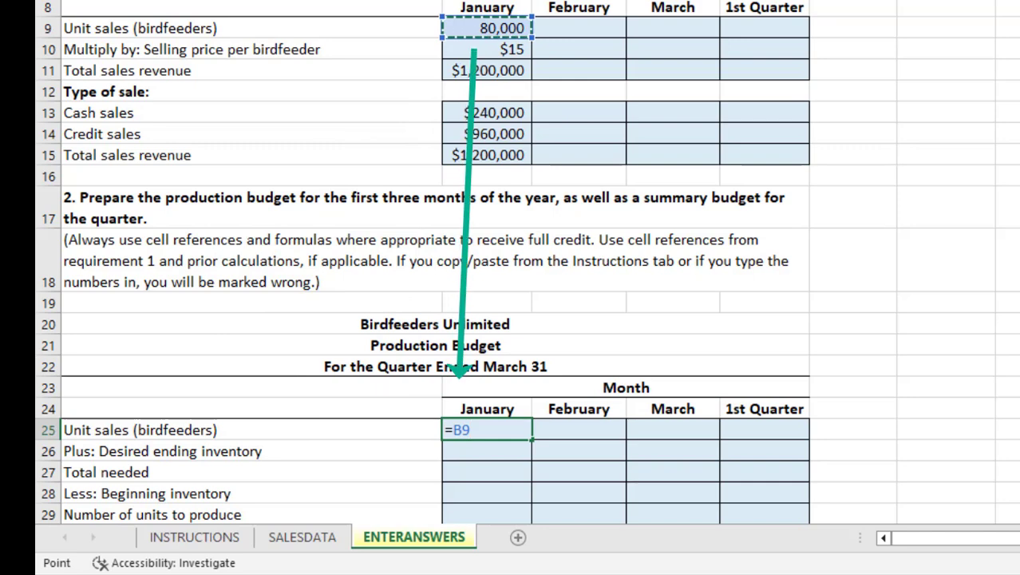
pyautogui.press('Return')
# - Link January units to be produced in B39 of the direct materials budget to the number of units to produce with =B29
pyautogui.scroll(-5, 569, 360)
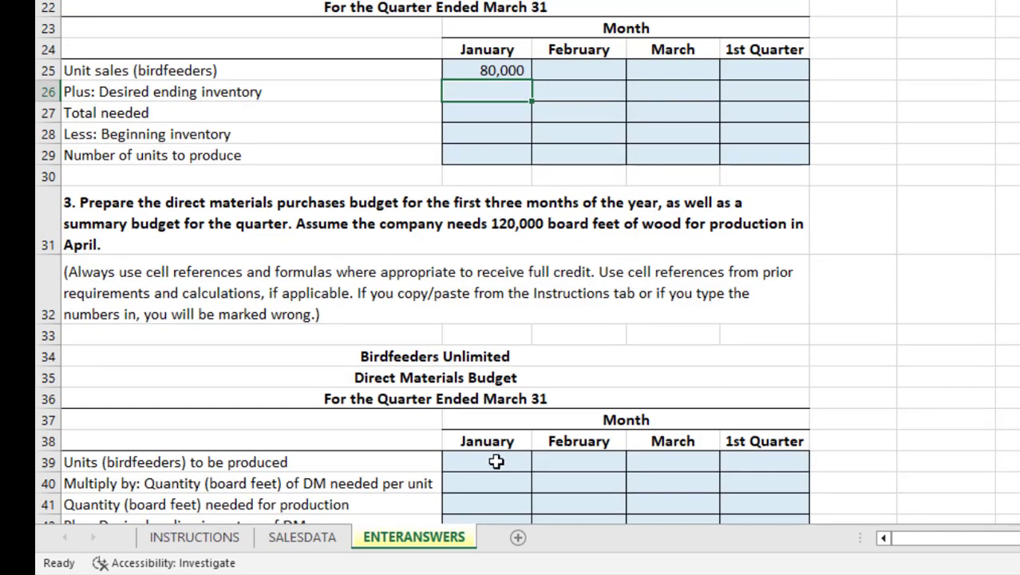
pyautogui.click(497, 462)
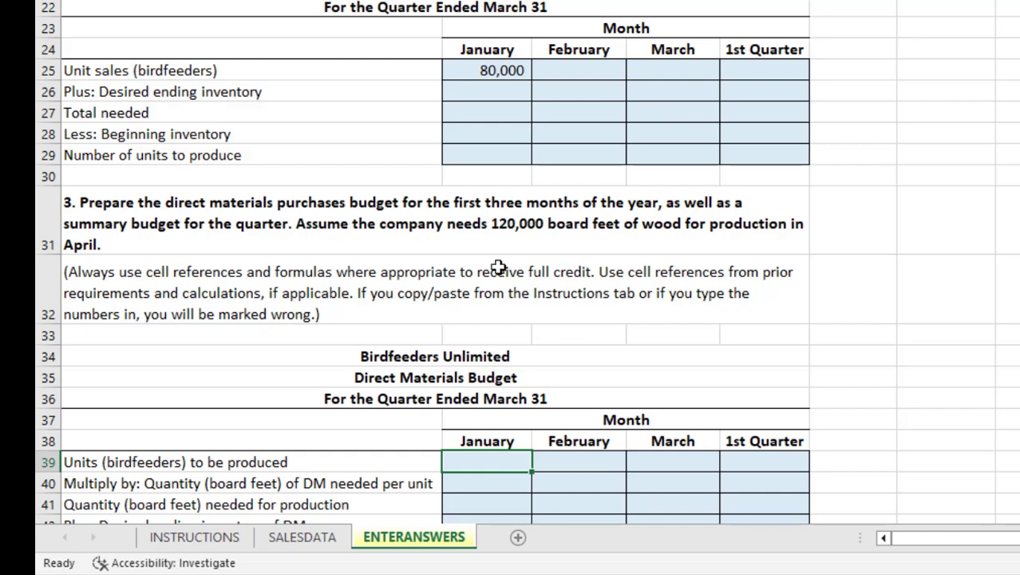
pyautogui.click(502, 151)
pyautogui.click(486, 460)
pyautogui.write('=')
pyautogui.click(455, 153)
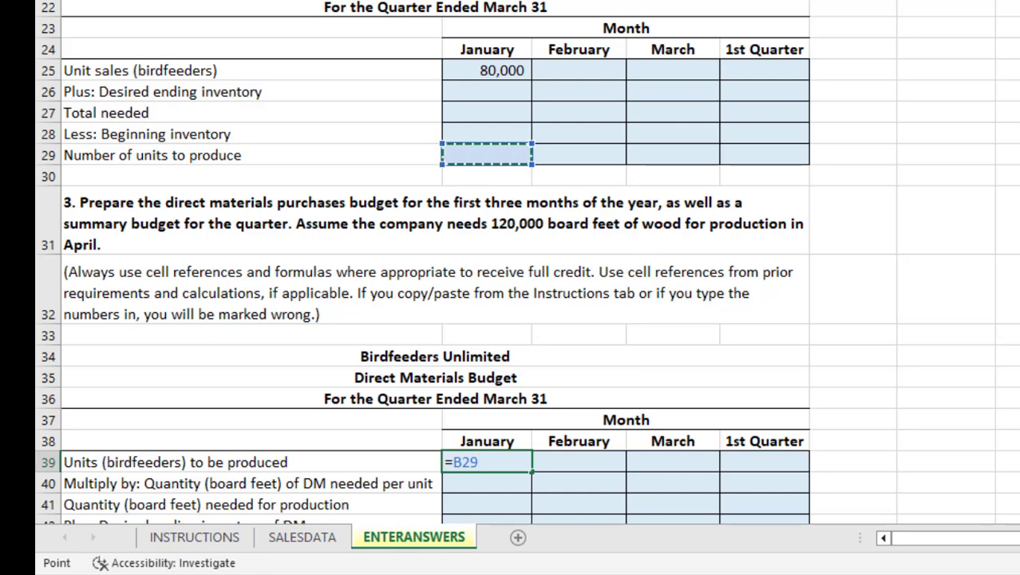
pyautogui.hotkey('ctrl', 'Return')
# - Set January projected sales on SALESDATA to 81000 and check how the linked January cells on ENTERANSWERS respond
pyautogui.scroll(2, 494, 104)
pyautogui.scroll(4, 495, 118)
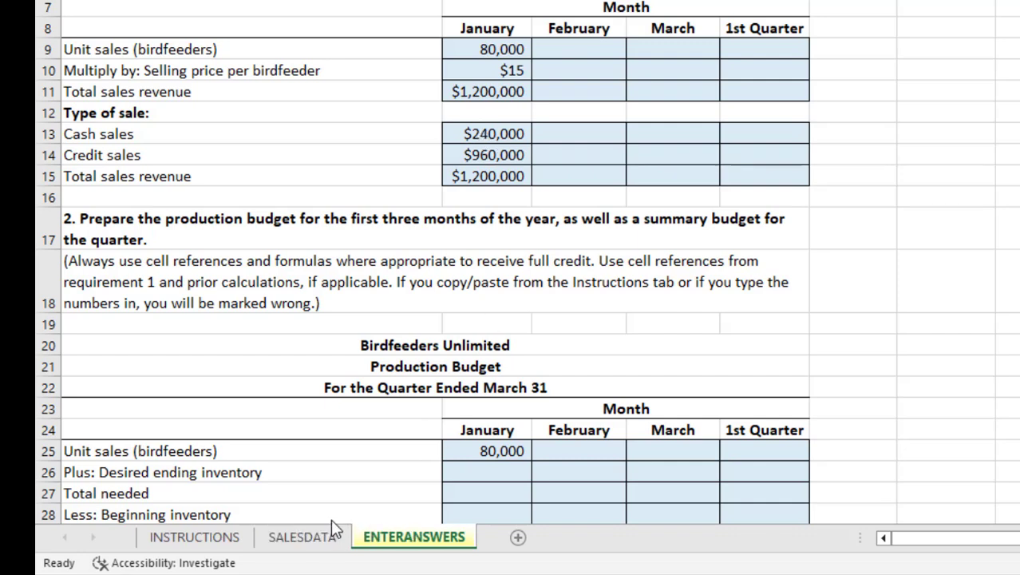
pyautogui.click(324, 540)
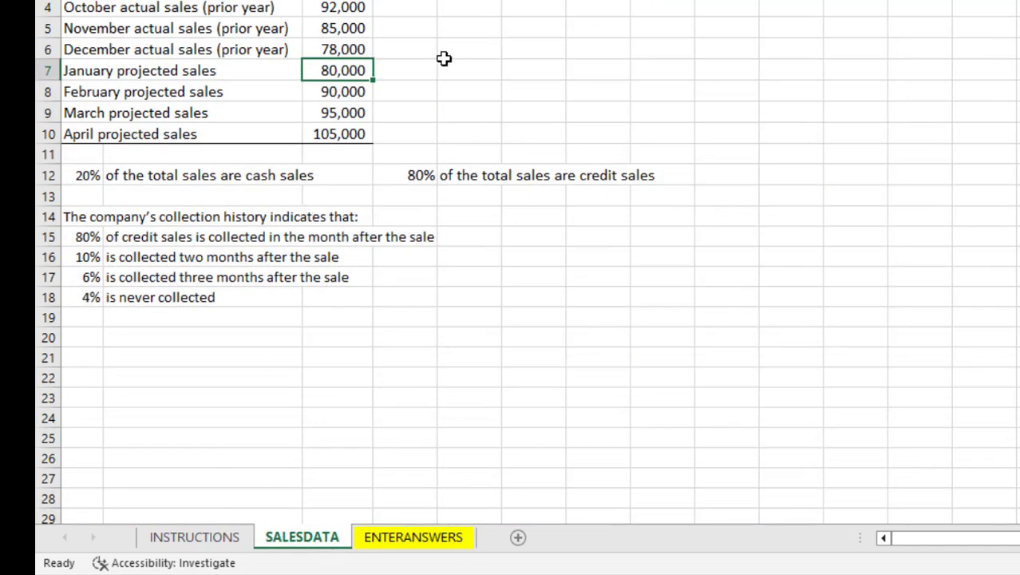
pyautogui.write('81000')
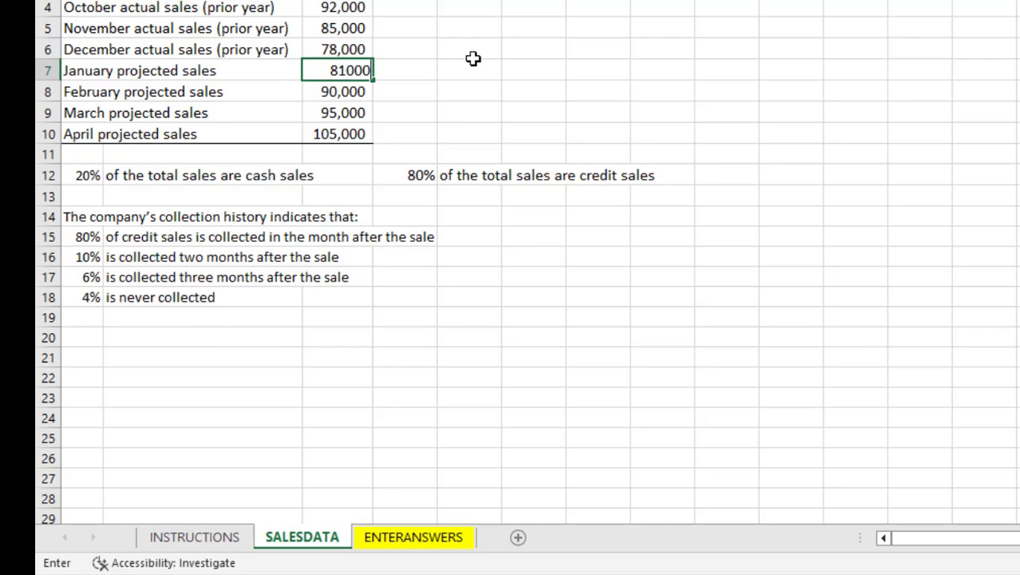
pyautogui.press('Return')
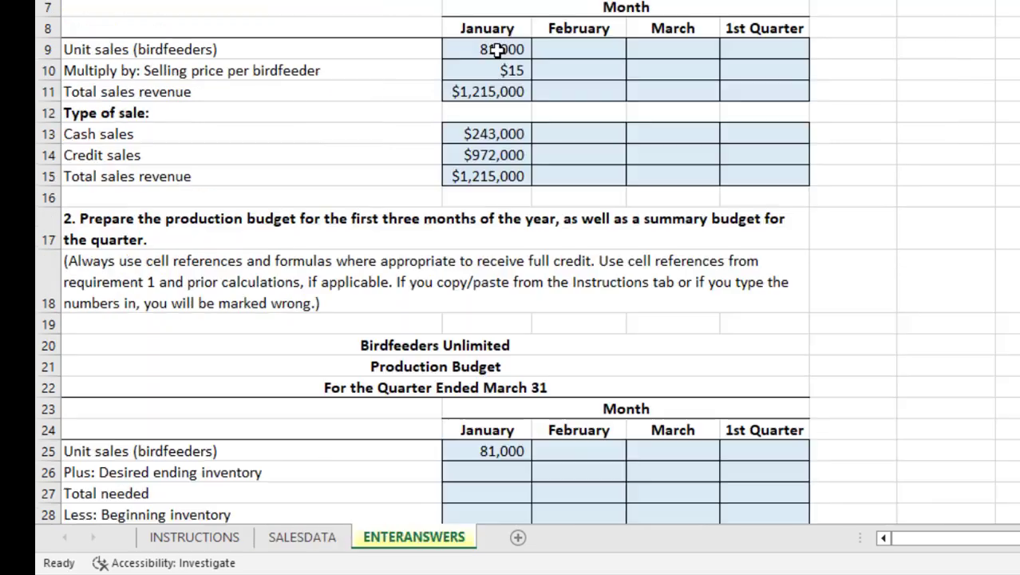
pyautogui.click(417, 537)
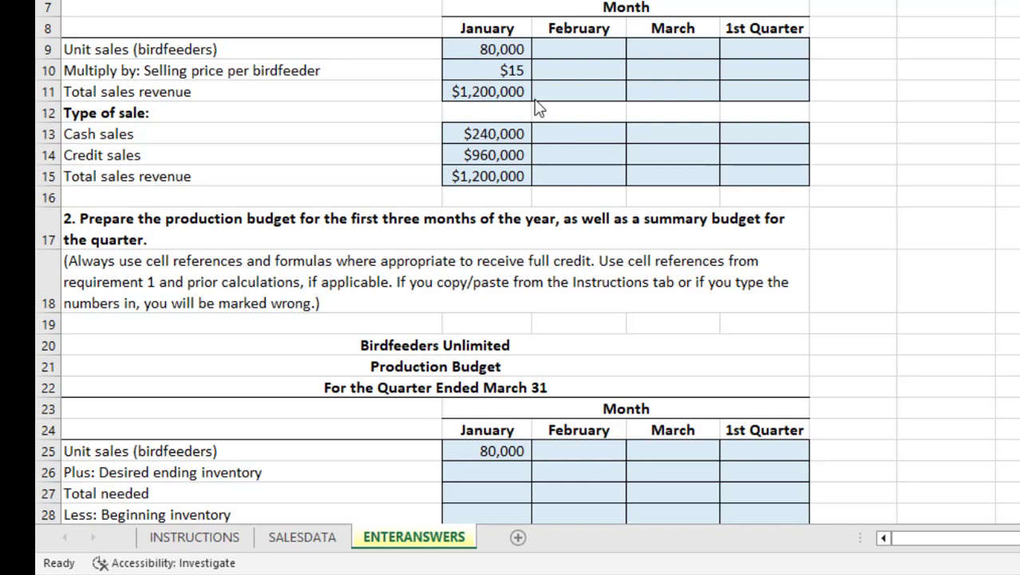
pyautogui.click(503, 46)
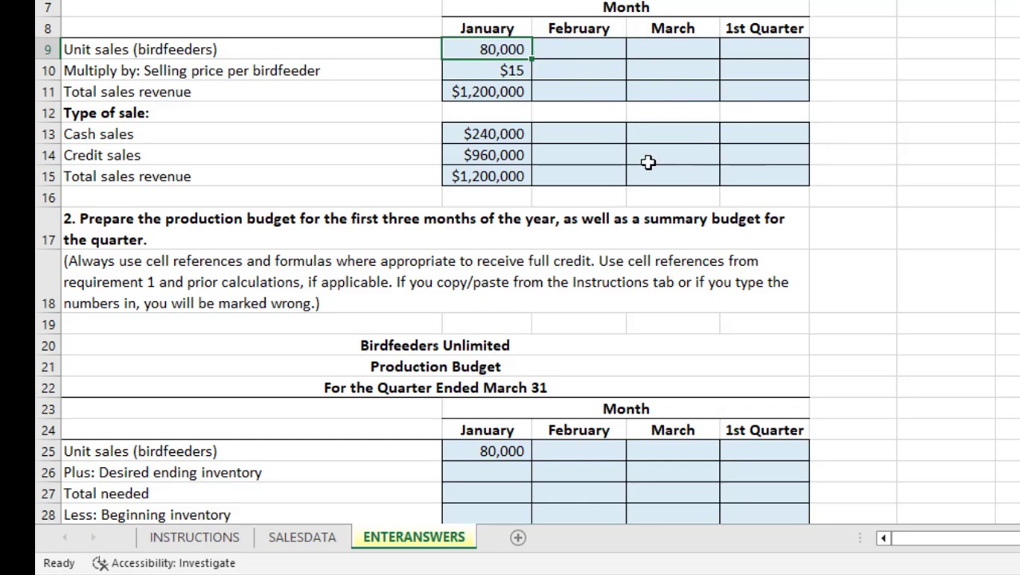
pyautogui.scroll(-6, 647, 162)
pyautogui.scroll(8, 647, 162)
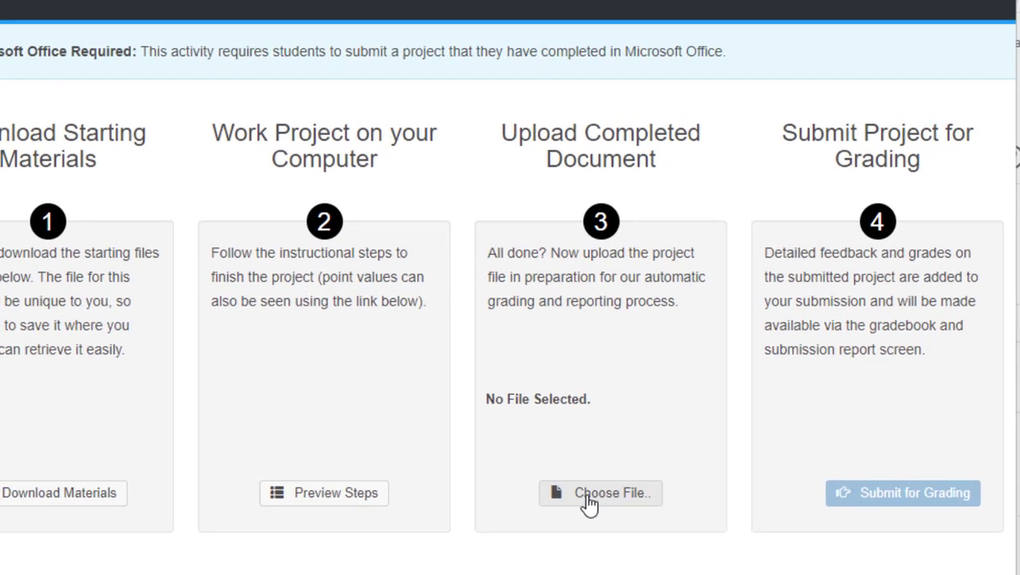
# - Switch to the project submission page, upload the completed P9_65A_start workbook and submit it for grading
pyautogui.click(569, 442)
pyautogui.doubleClick(143, 73)
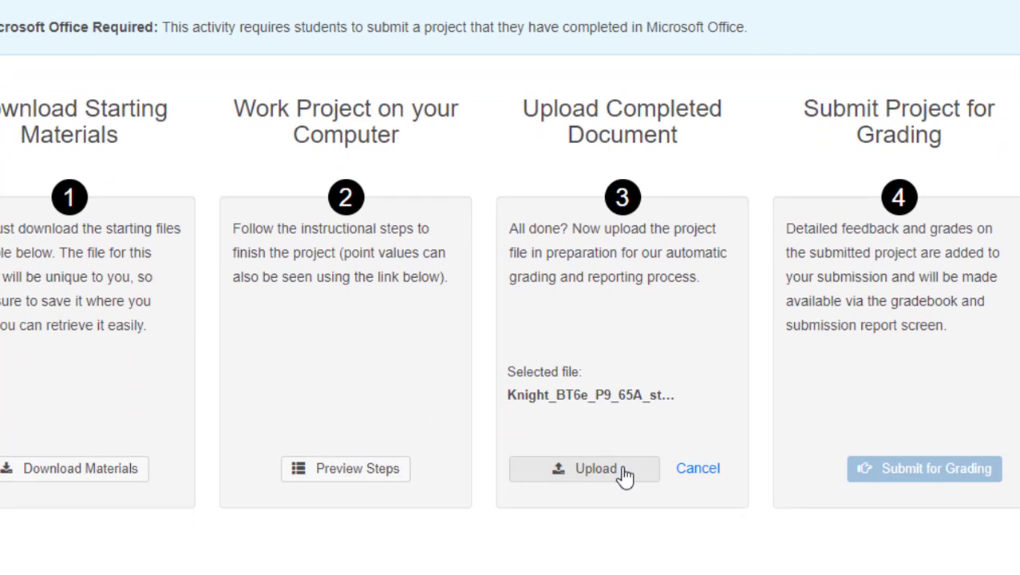
pyautogui.click(625, 475)
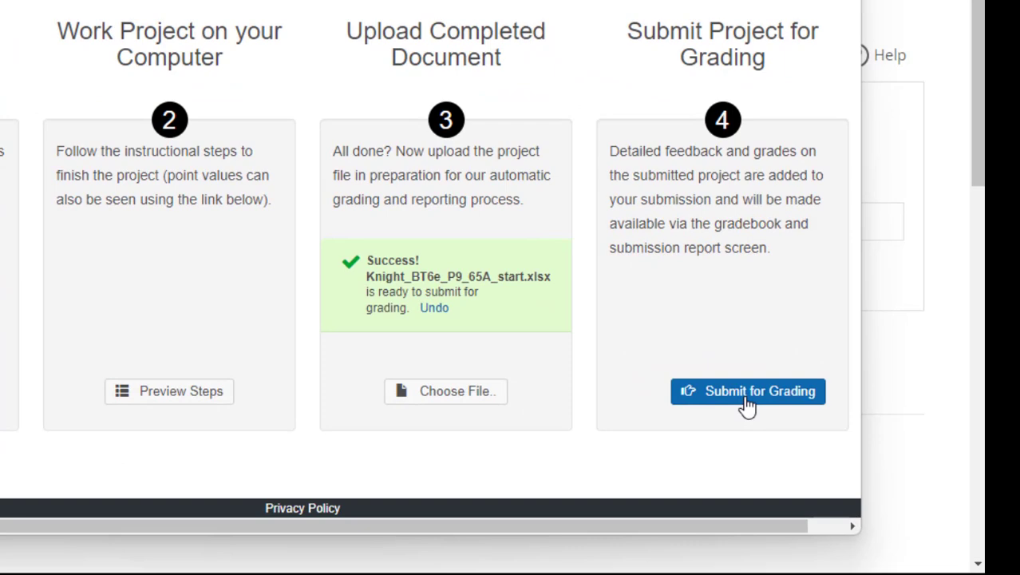
pyautogui.click(879, 452)
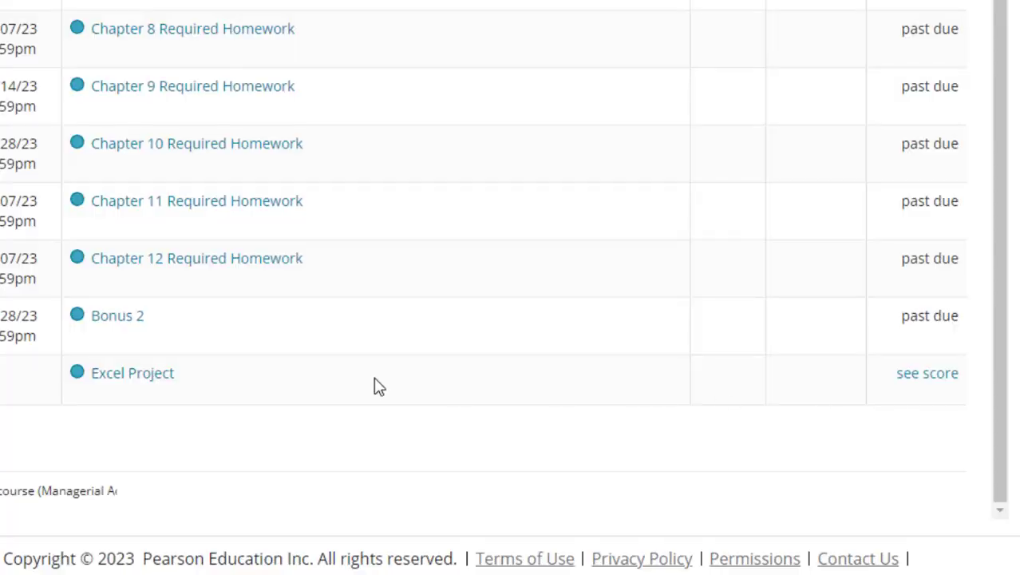
# - Open the Excel Project results in review mode and examine the detailed summary of the project submission
pyautogui.click(928, 375)
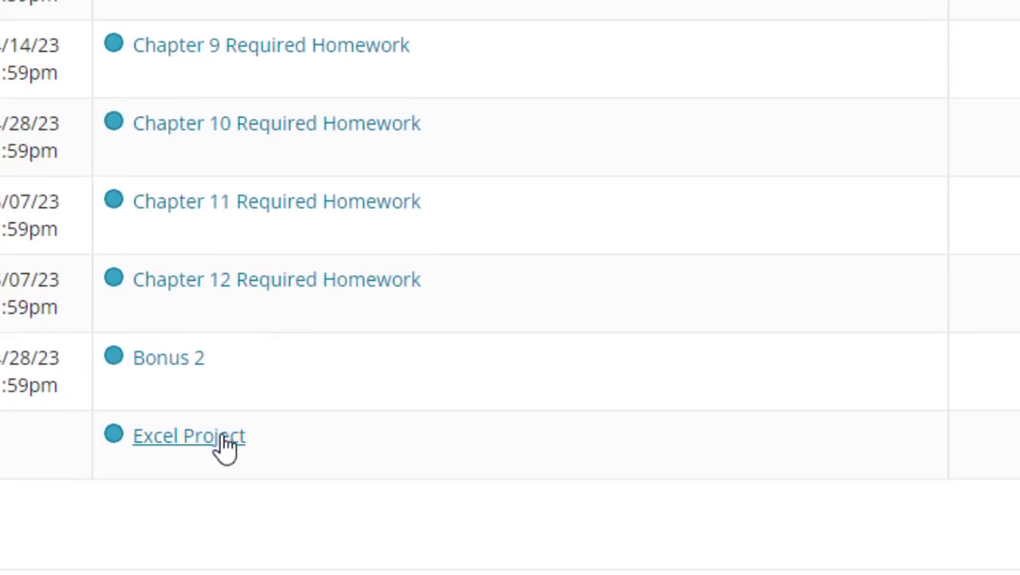
pyautogui.click(226, 447)
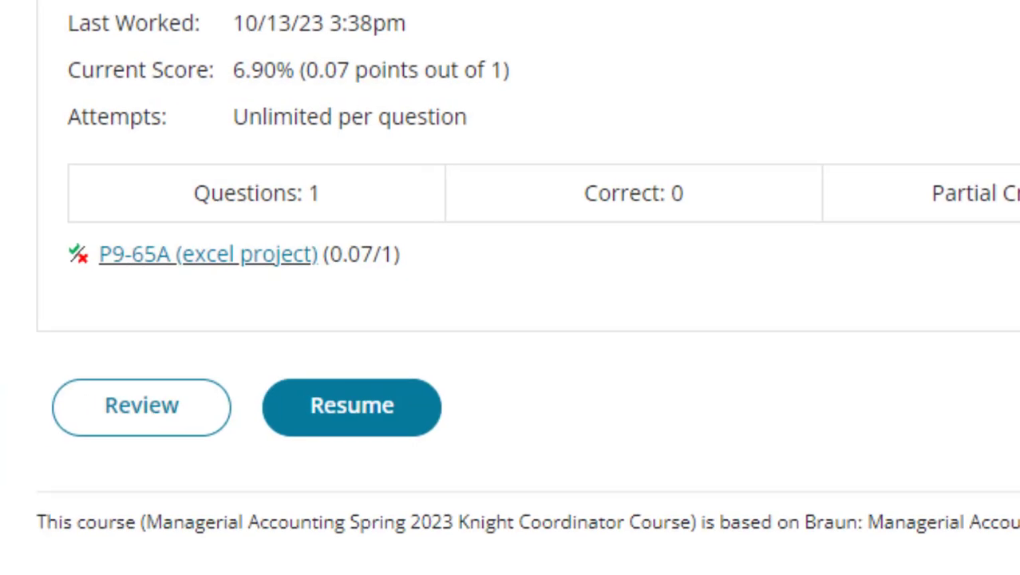
pyautogui.click(218, 405)
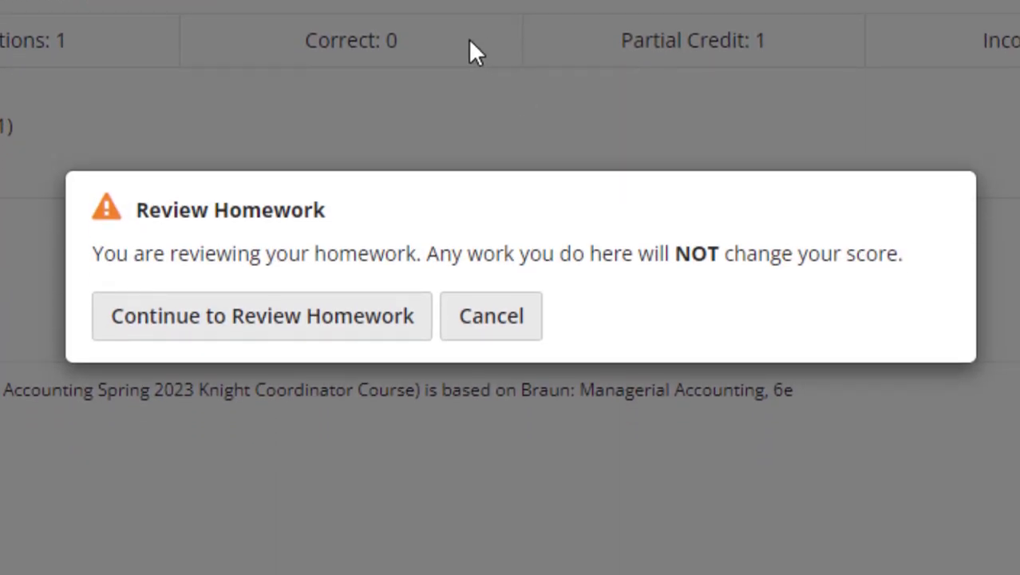
pyautogui.click(216, 332)
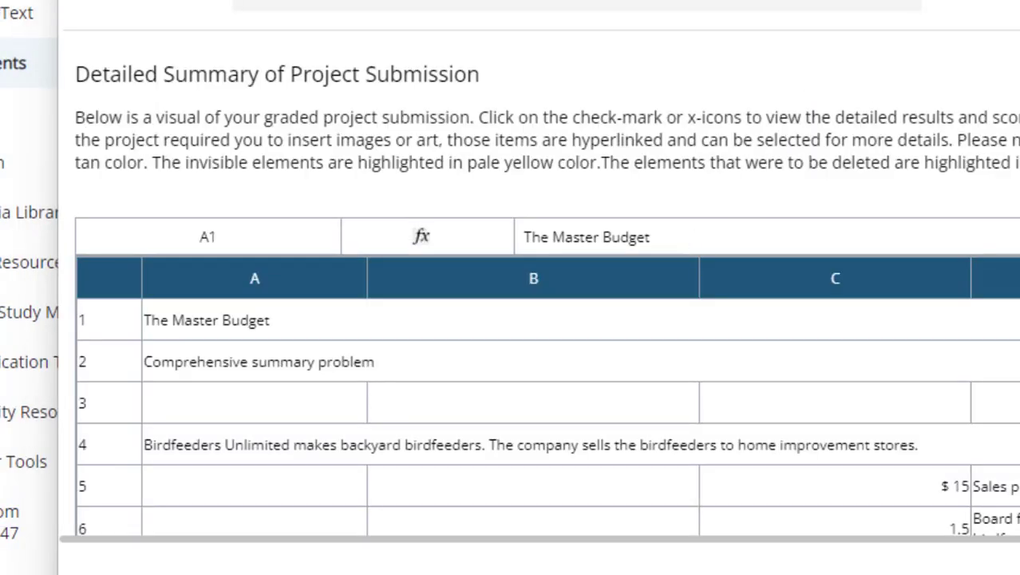
pyautogui.scroll(-1, 863, 245)
pyautogui.scroll(-10, 681, 300)
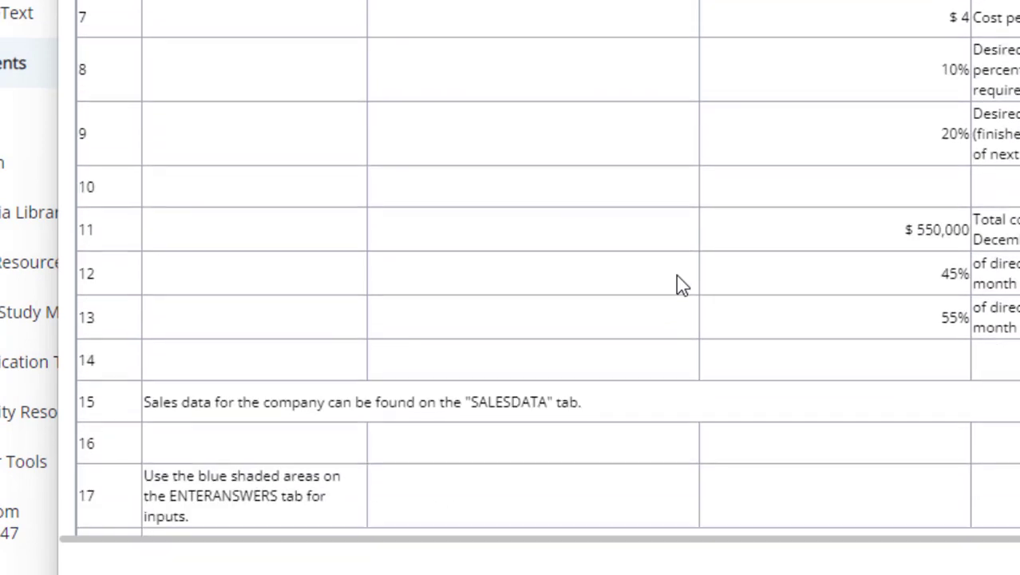
pyautogui.scroll(-20, 678, 279)
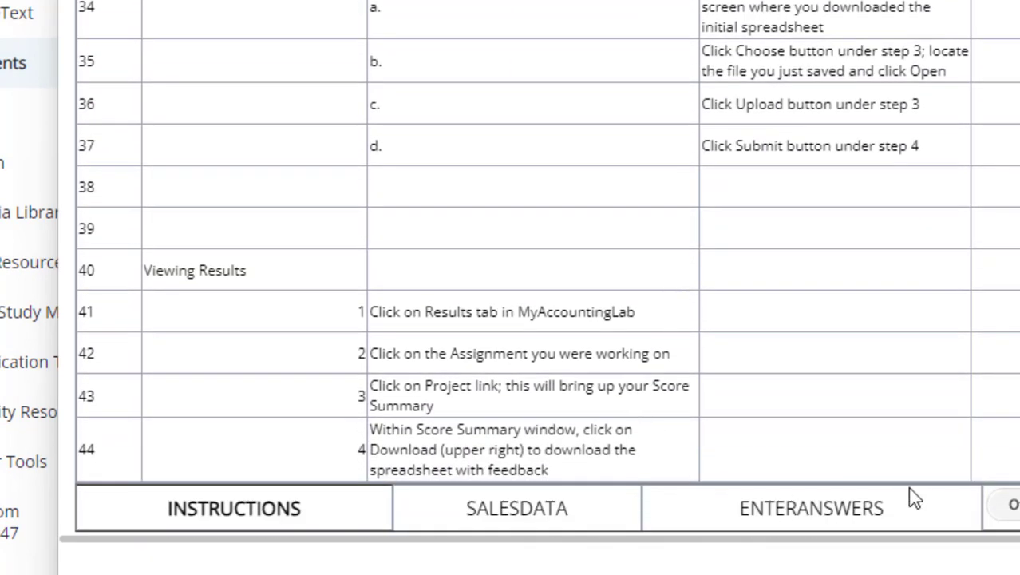
pyautogui.scroll(20, 548, 272)
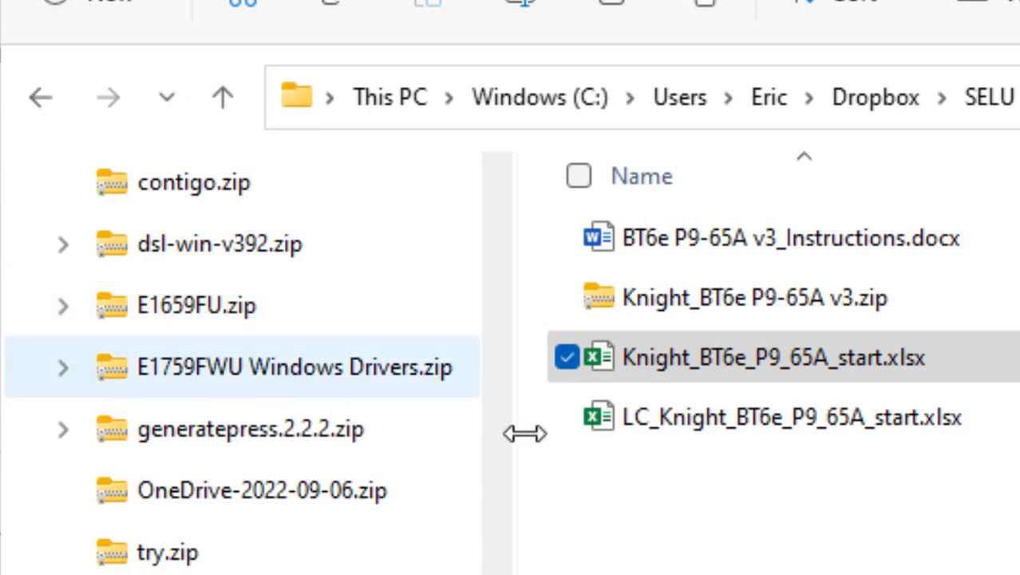
# - Open the graded workbook with the LC prefix and examine the cell comments on its ENTERANSWERS sheet
pyautogui.doubleClick(677, 437)
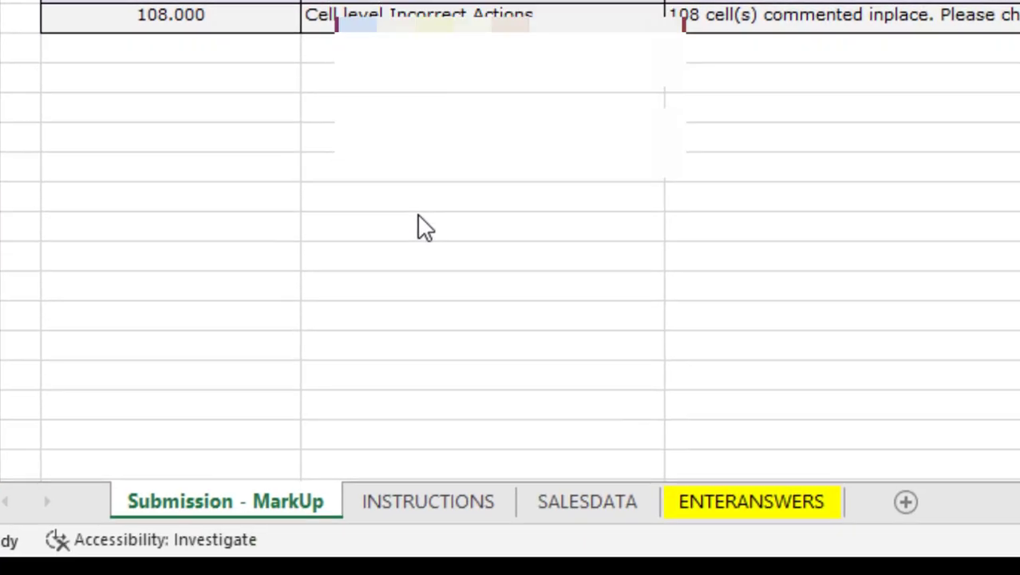
pyautogui.click(716, 501)
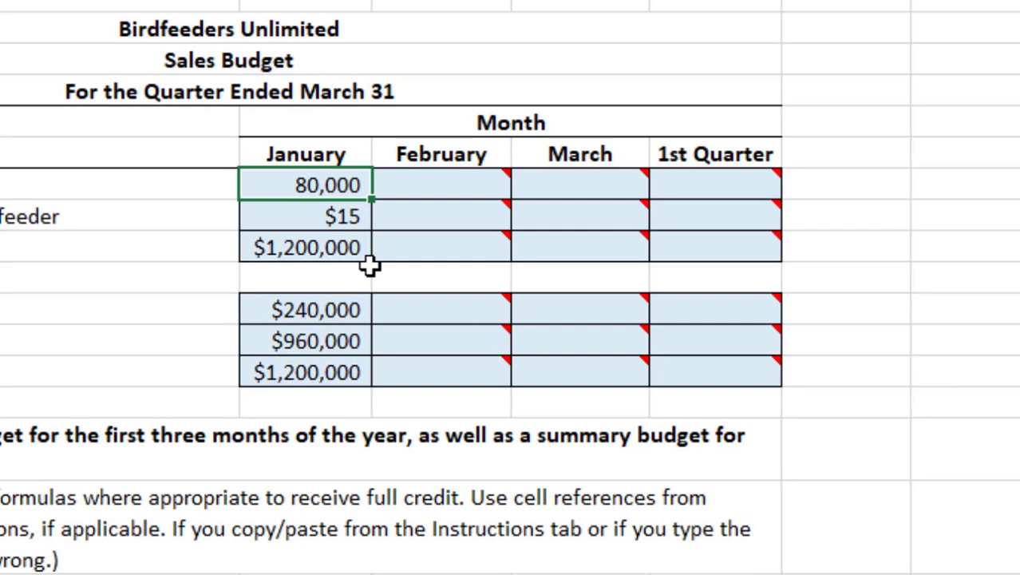
pyautogui.moveTo(469, 173)
pyautogui.moveTo(429, 182)
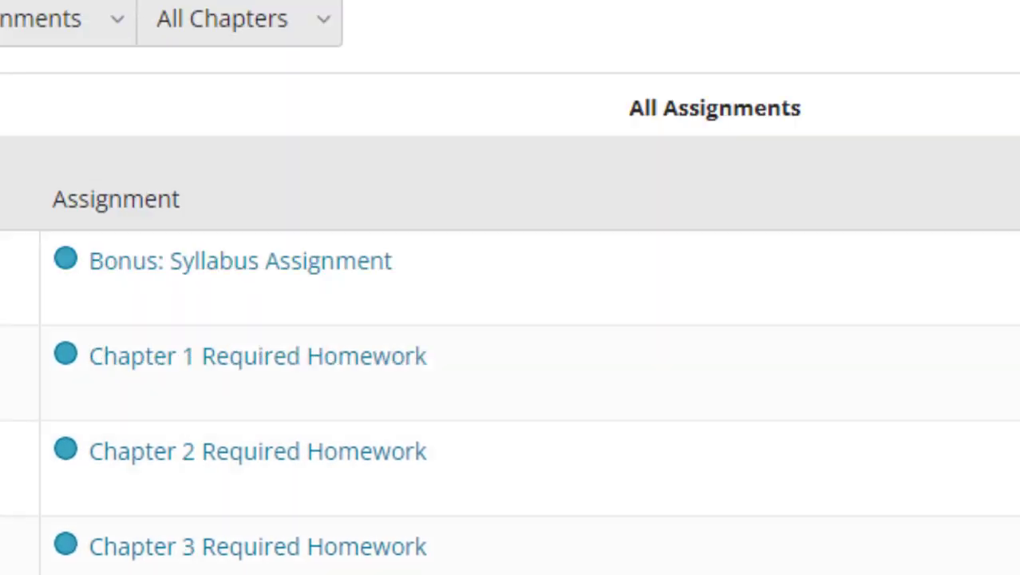
# - Reopen the Excel Project assignment from the list and bring up its project submission page
pyautogui.scroll(-5, 79, 283)
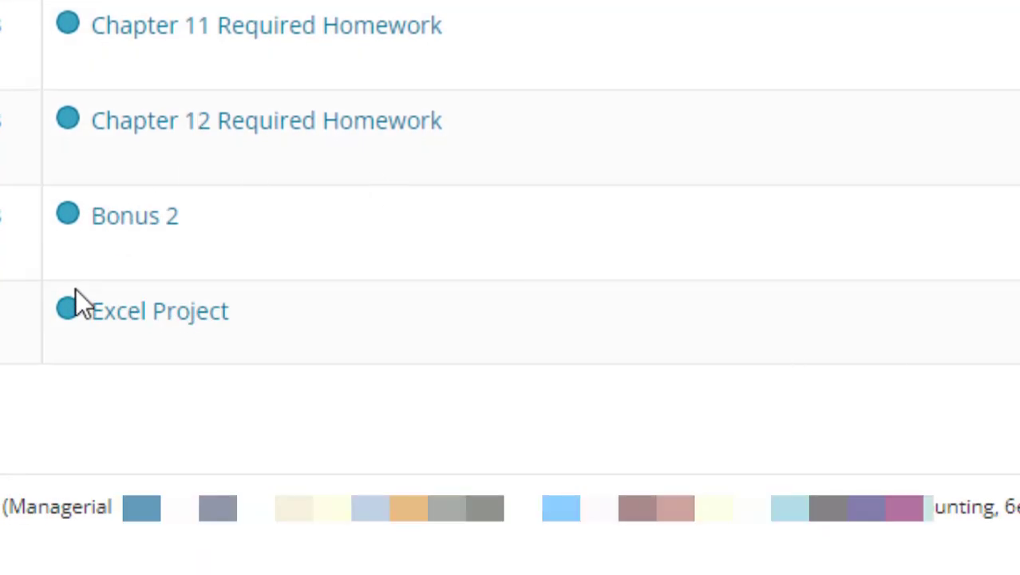
pyautogui.click(124, 323)
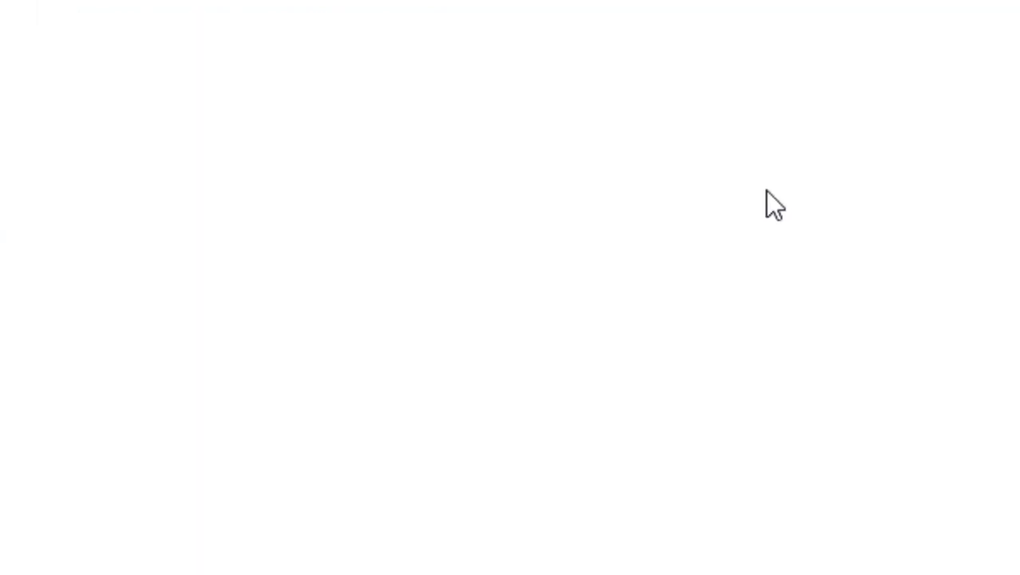
pyautogui.click(512, 326)
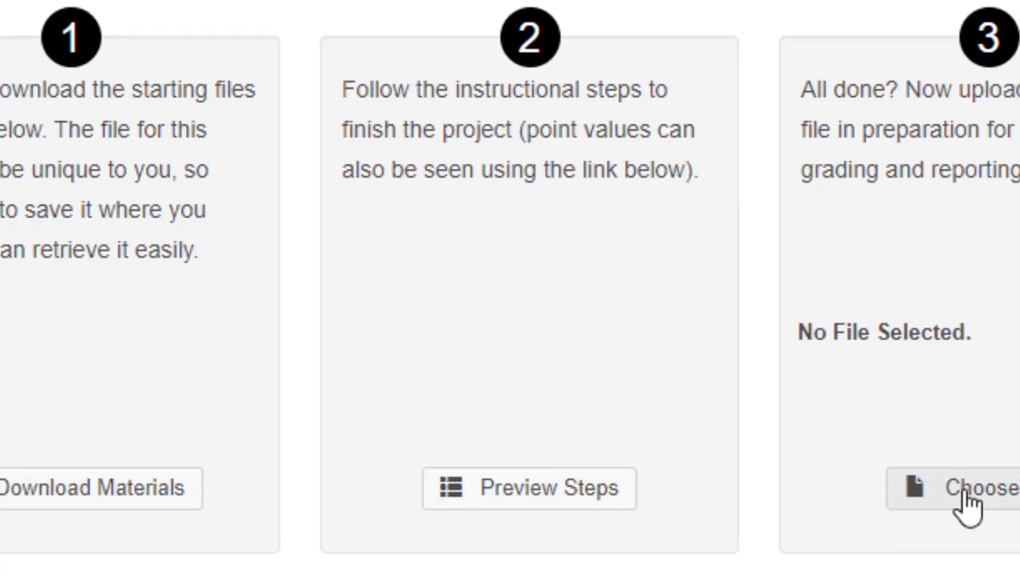
# - Upload the original P9_65A_start workbook without the LC prefix again and submit it for grading, continuing past the confirmation
pyautogui.click(965, 491)
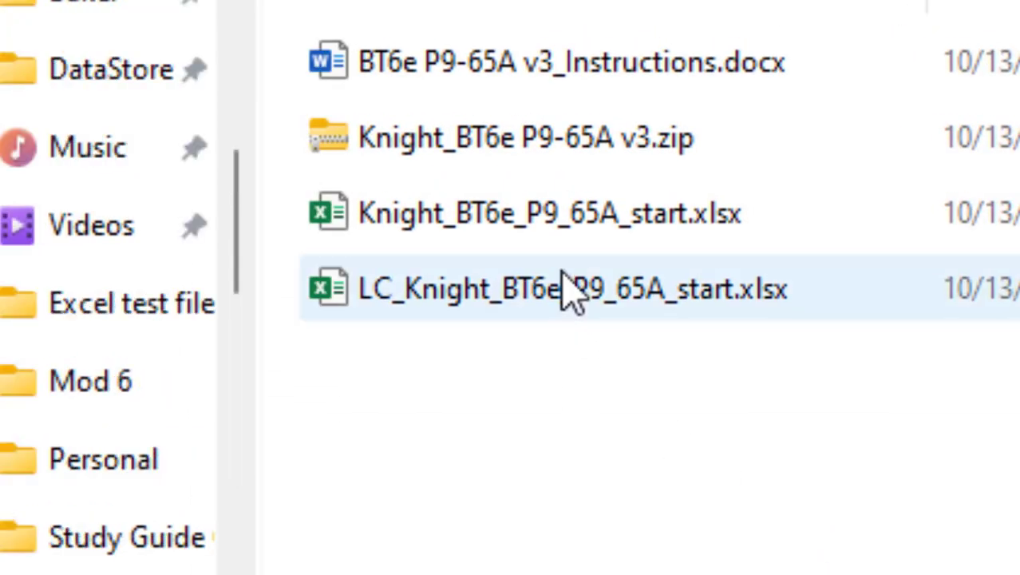
pyautogui.click(558, 223)
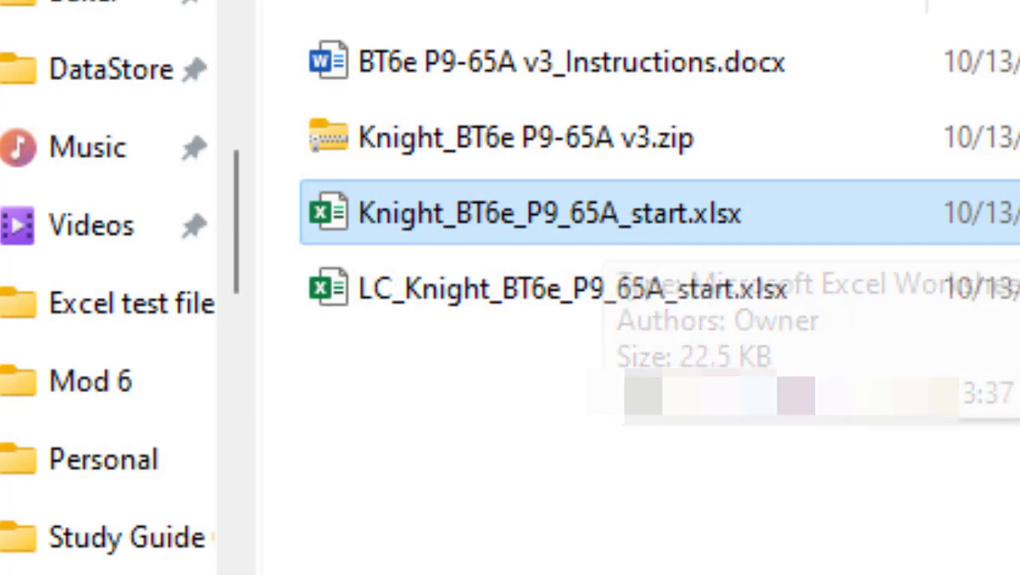
pyautogui.click(871, 493)
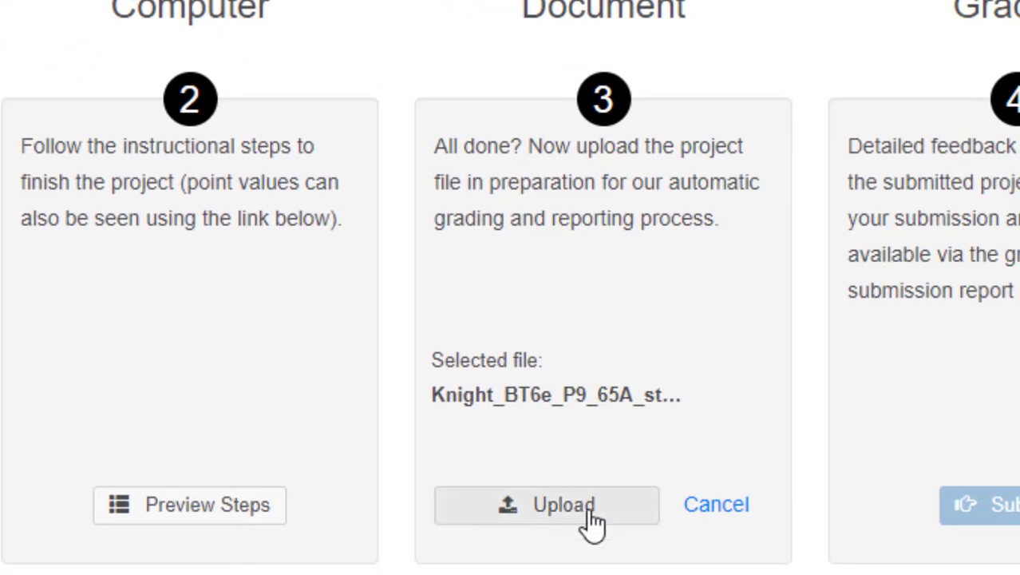
pyautogui.click(591, 511)
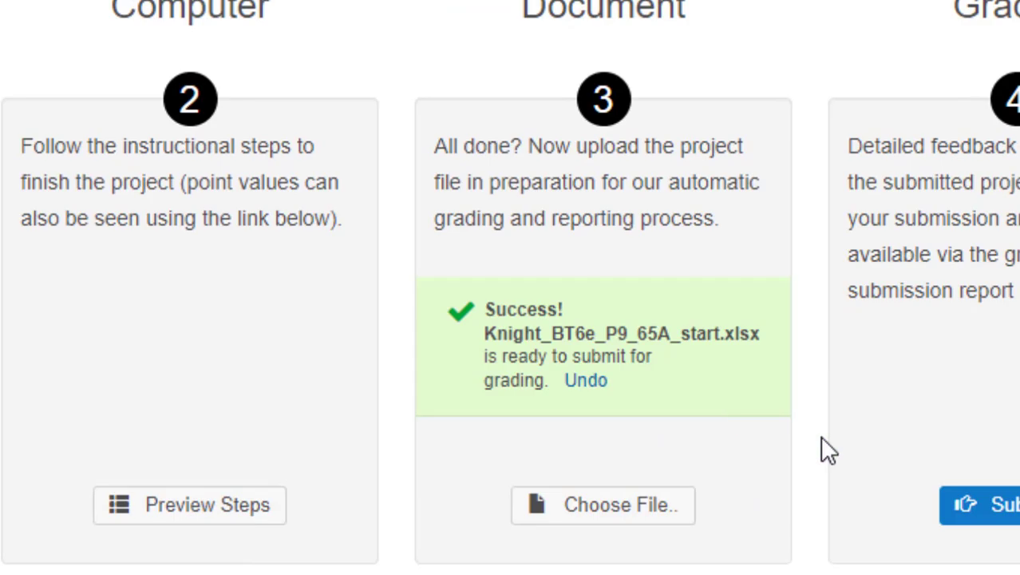
pyautogui.click(999, 503)
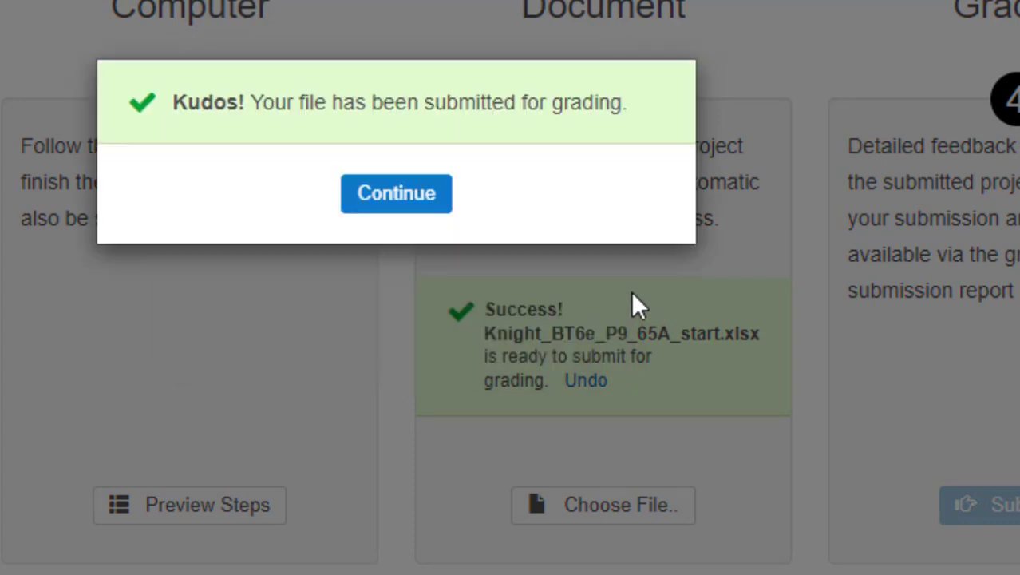
pyautogui.click(440, 209)
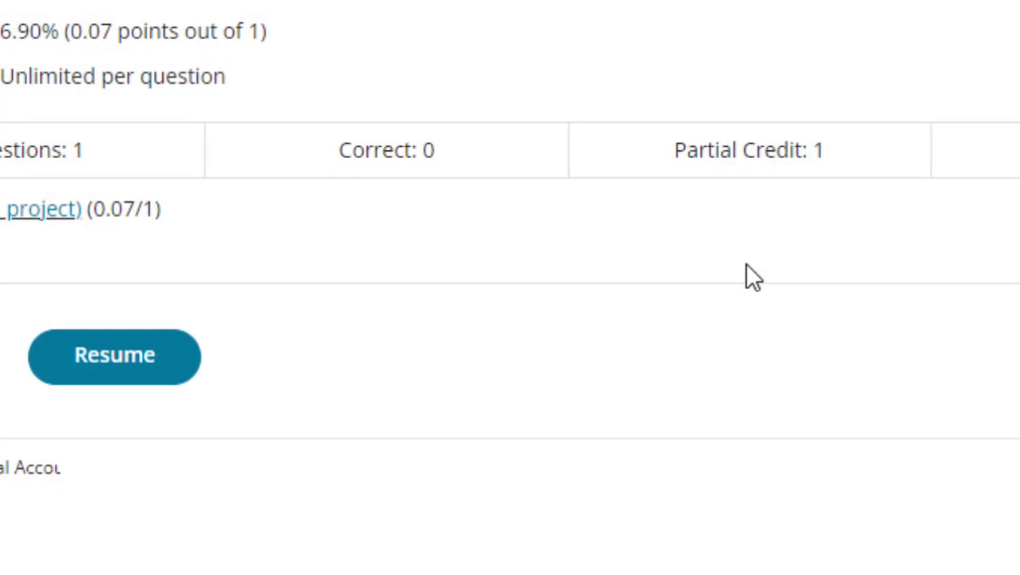